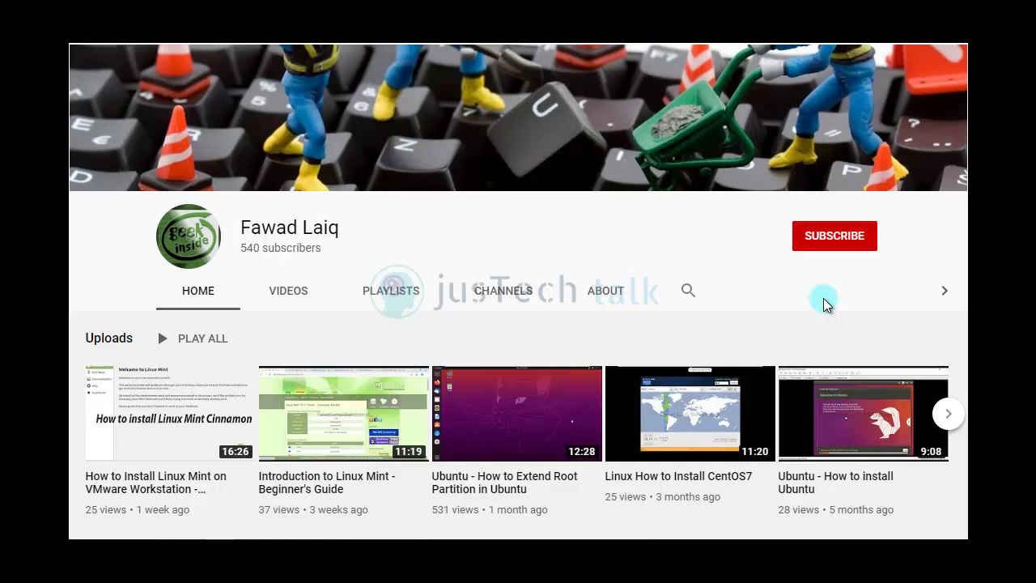
Subscribe to the channel and set its notification bell to All.
{"action": "left_click", "coordinate": [841, 245]}
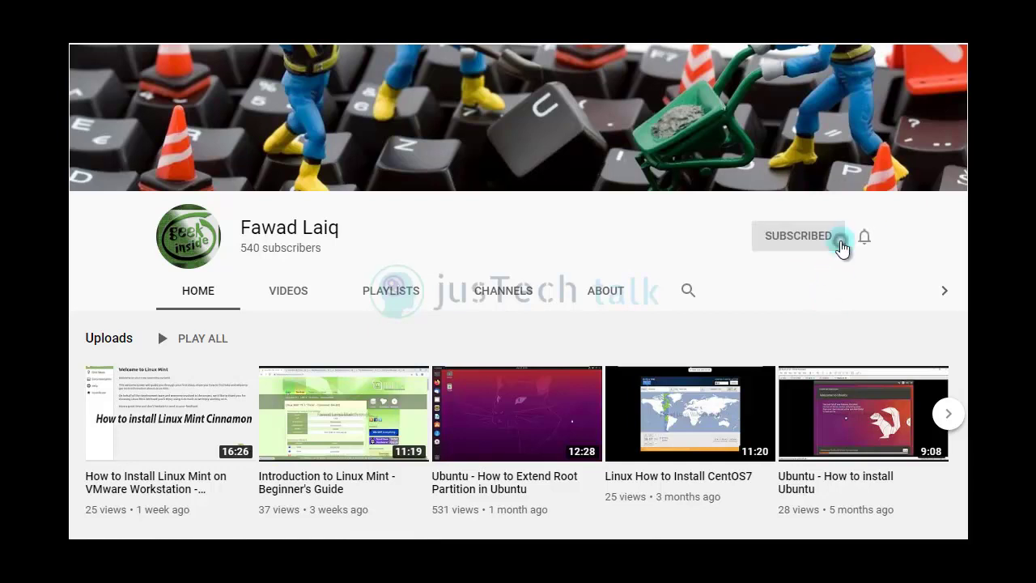
{"action": "left_click", "coordinate": [862, 243]}
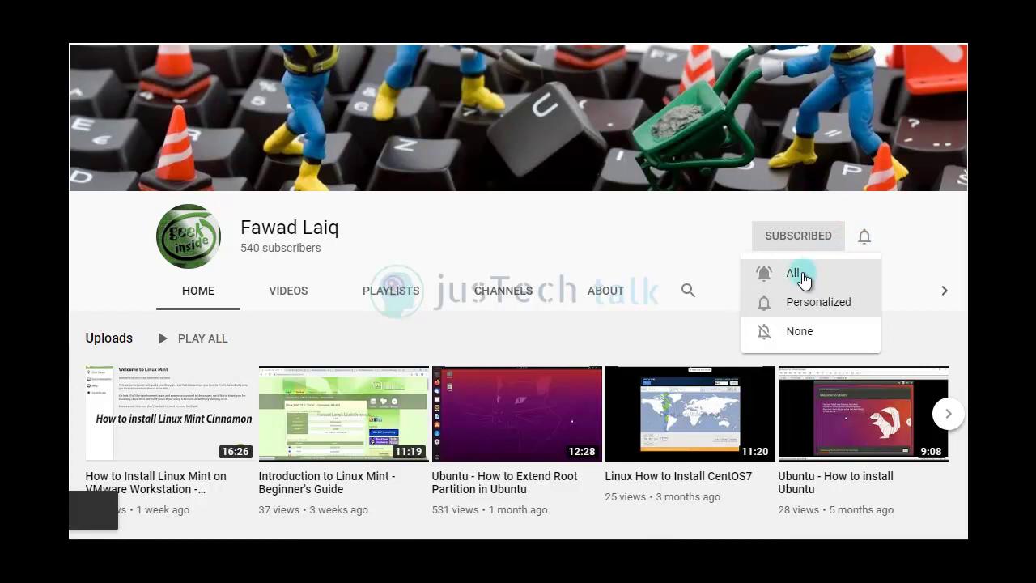
{"action": "left_click", "coordinate": [805, 276]}
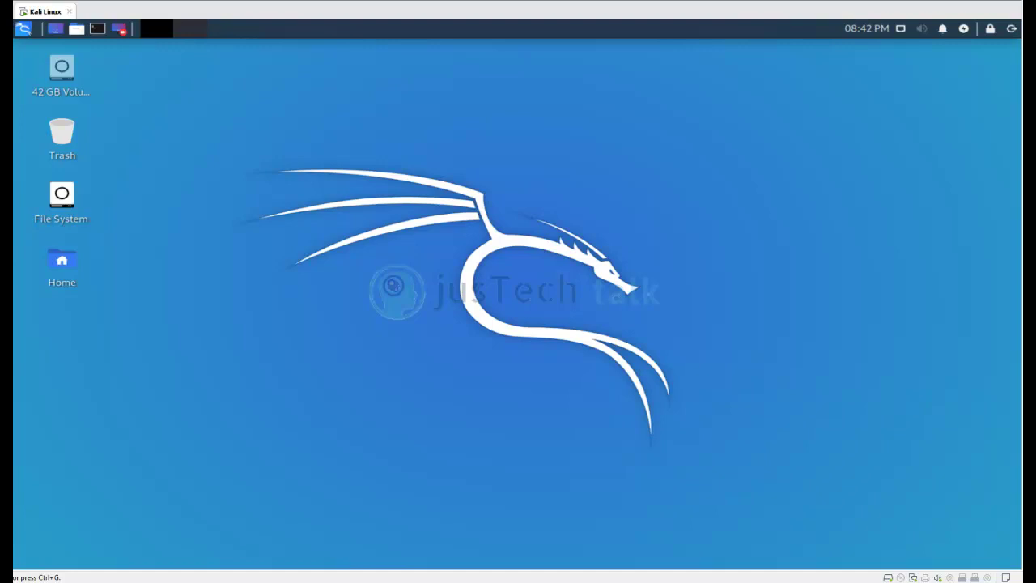
Launch GParted by searching 'gparted' in the applications menu, then move its window aside.
{"action": "left_click", "coordinate": [24, 32]}
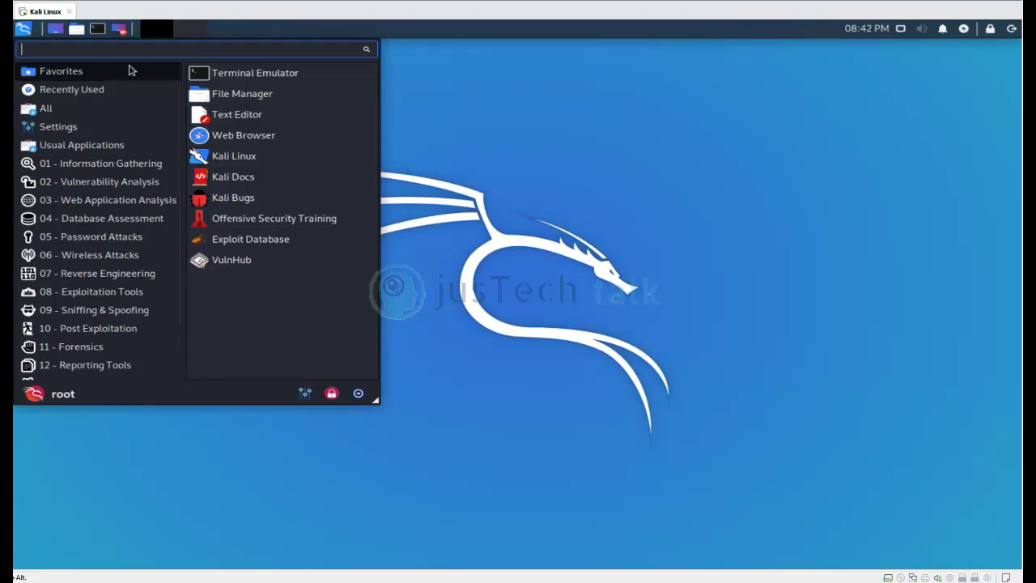
{"action": "type", "text": "gparted"}
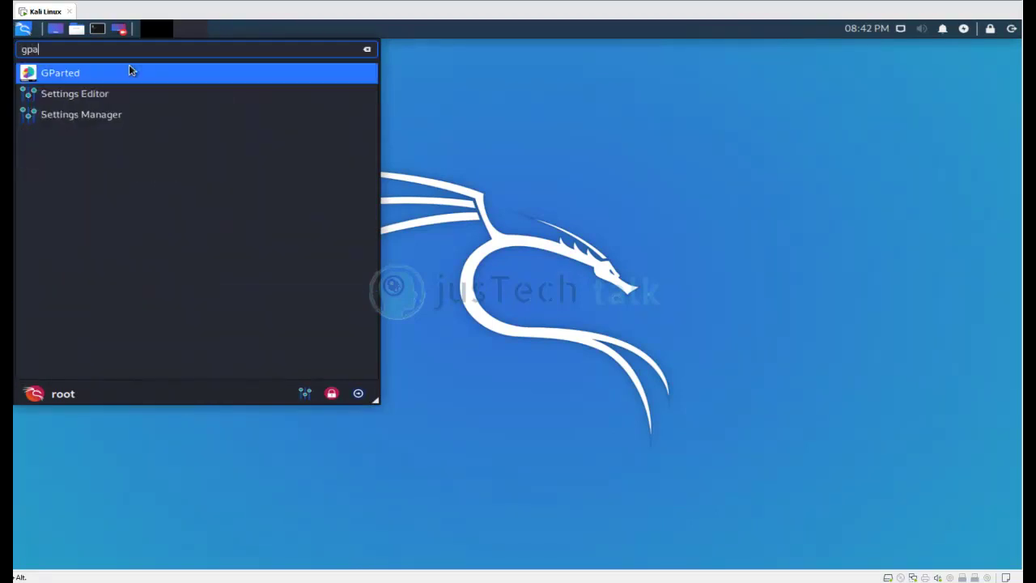
{"action": "left_click", "coordinate": [130, 71]}
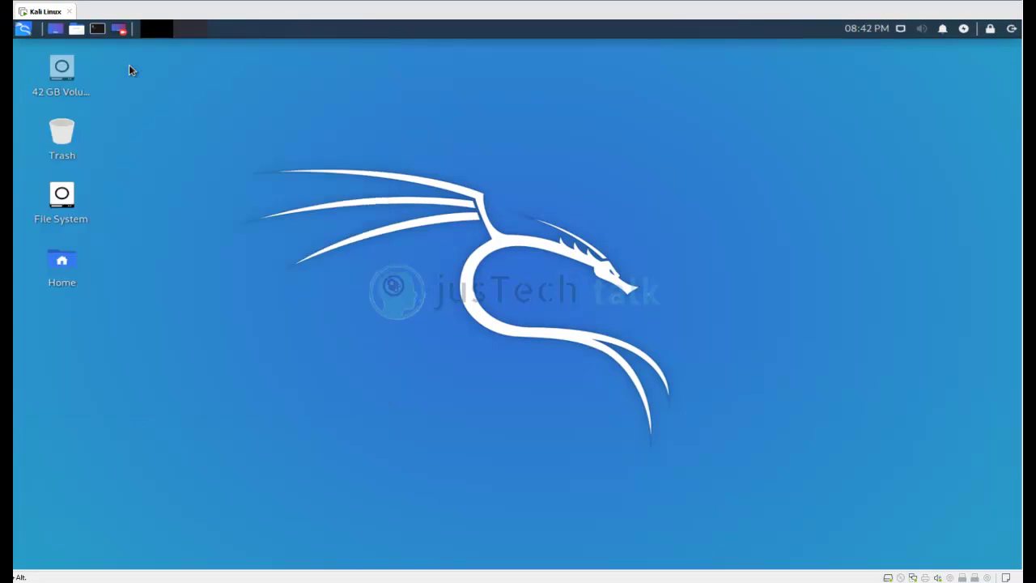
{"action": "left_click_drag", "start_coordinate": [404, 61], "coordinate": [486, 82]}
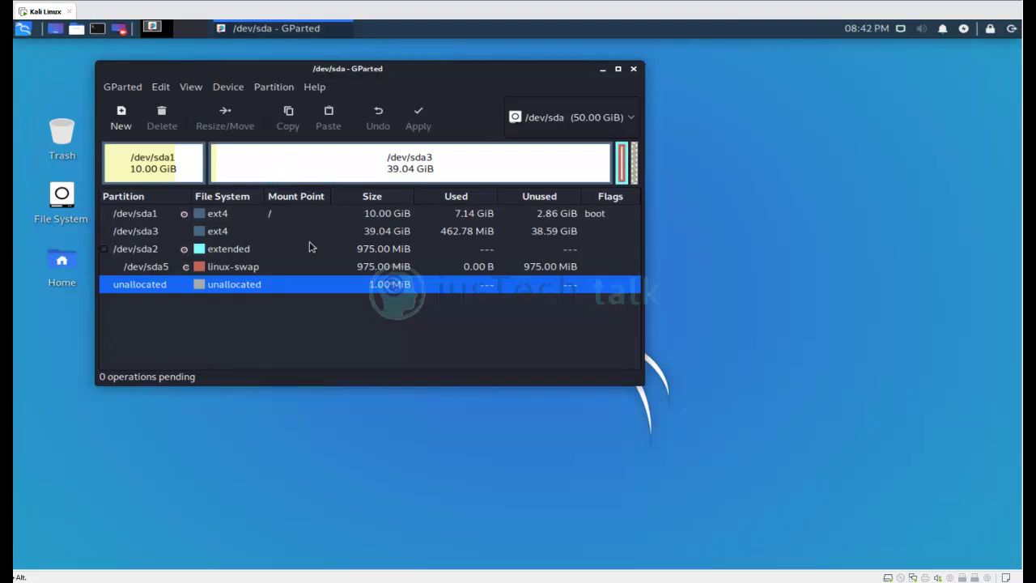
{"action": "left_click", "coordinate": [394, 170]}
{"action": "left_click", "coordinate": [23, 29]}
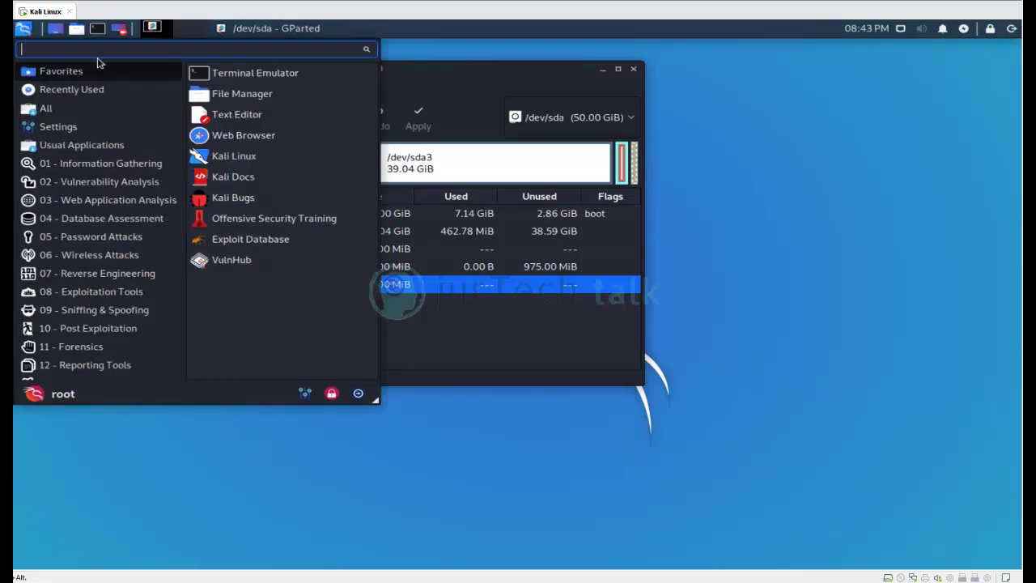
{"action": "left_click", "coordinate": [547, 85]}
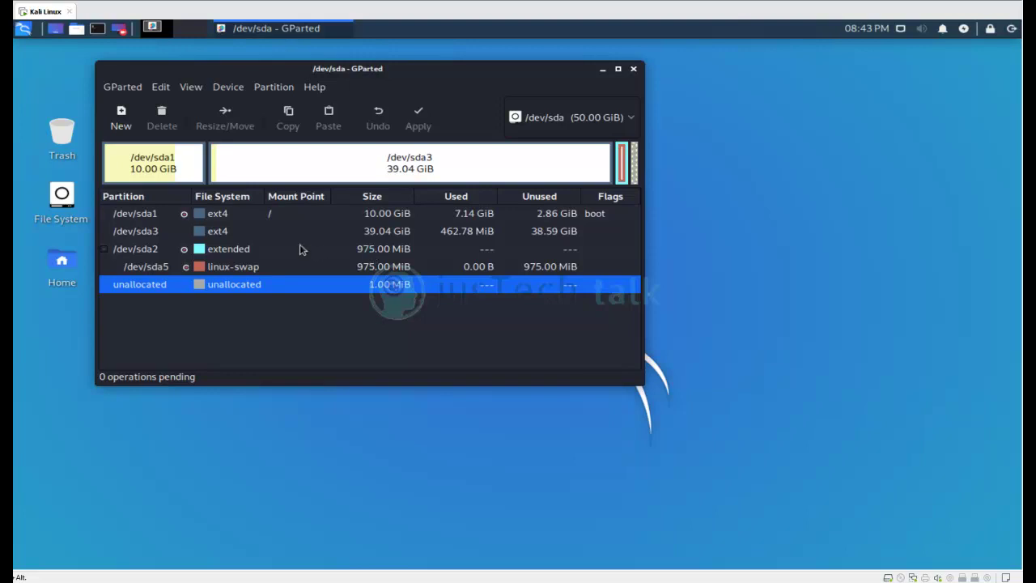
Open and cancel the /dev/sda3 resize dialog, then turn swap off on /dev/sda5.
{"action": "left_click", "coordinate": [229, 235]}
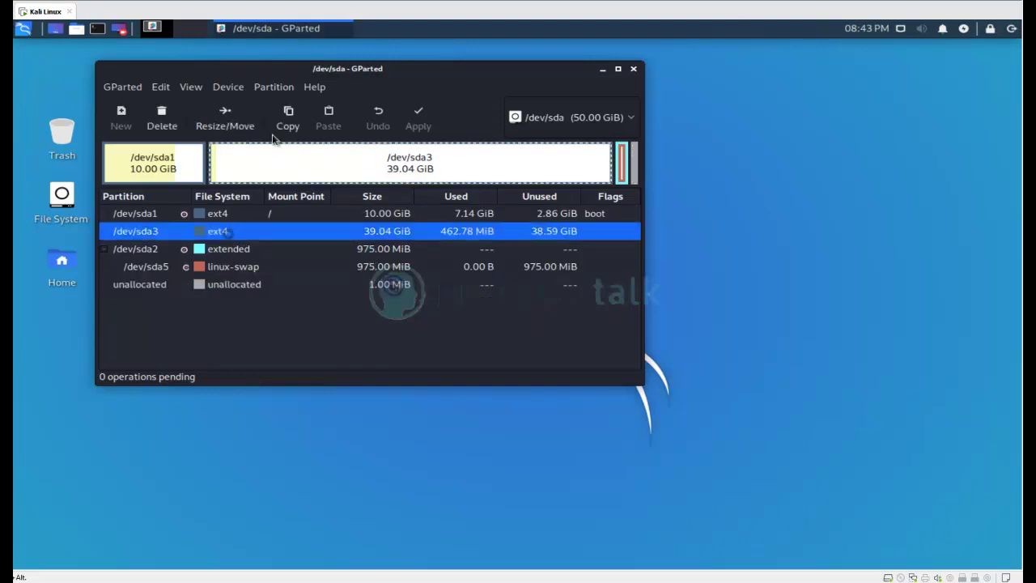
{"action": "left_click", "coordinate": [268, 90]}
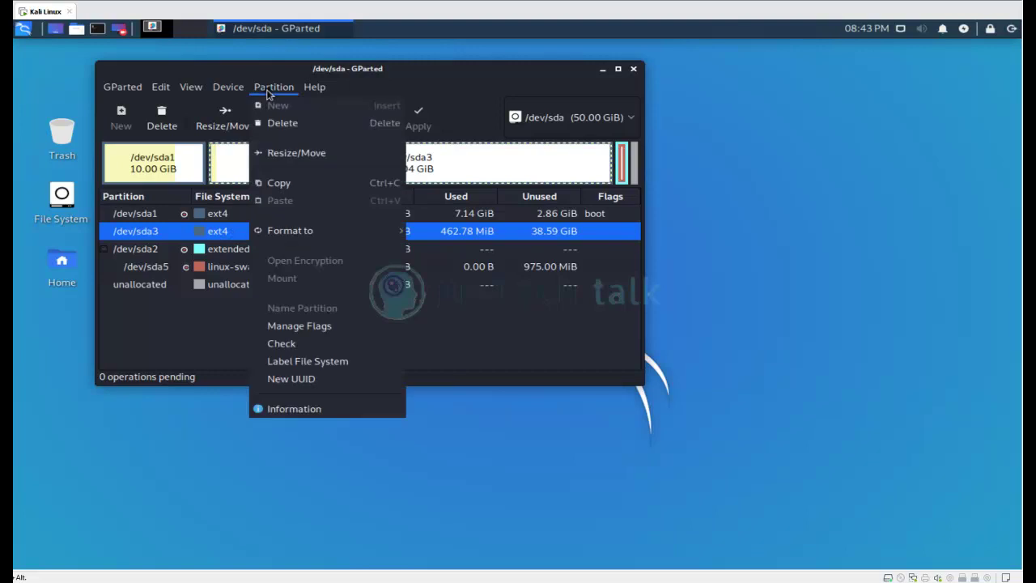
{"action": "left_click", "coordinate": [279, 153]}
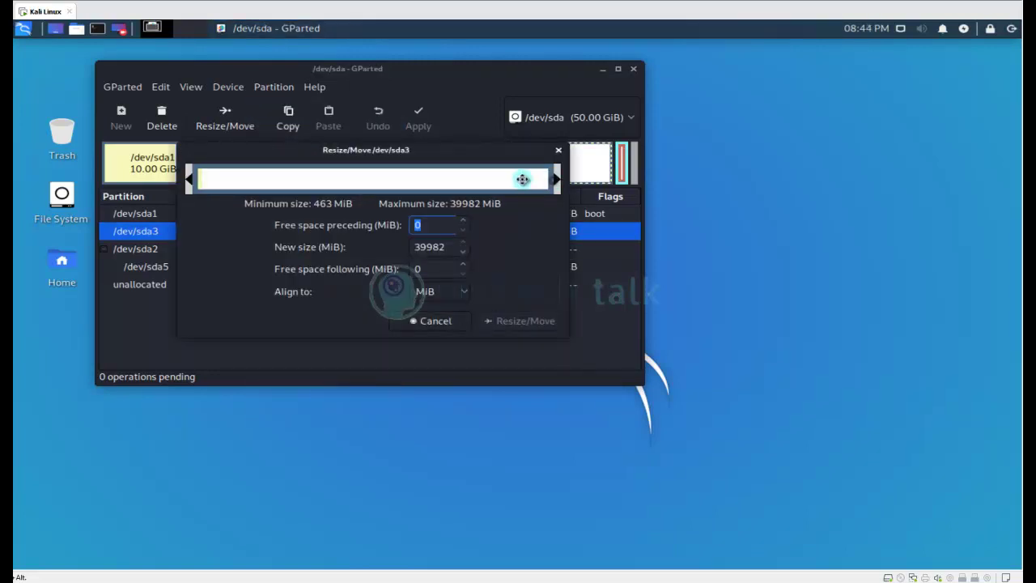
{"action": "left_click", "coordinate": [558, 150]}
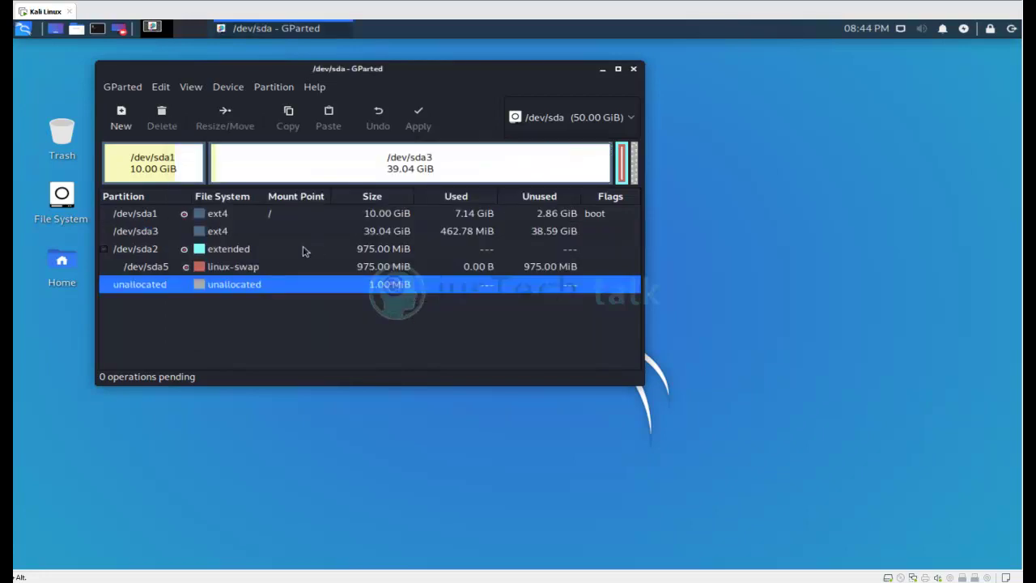
{"action": "right_click", "coordinate": [164, 266]}
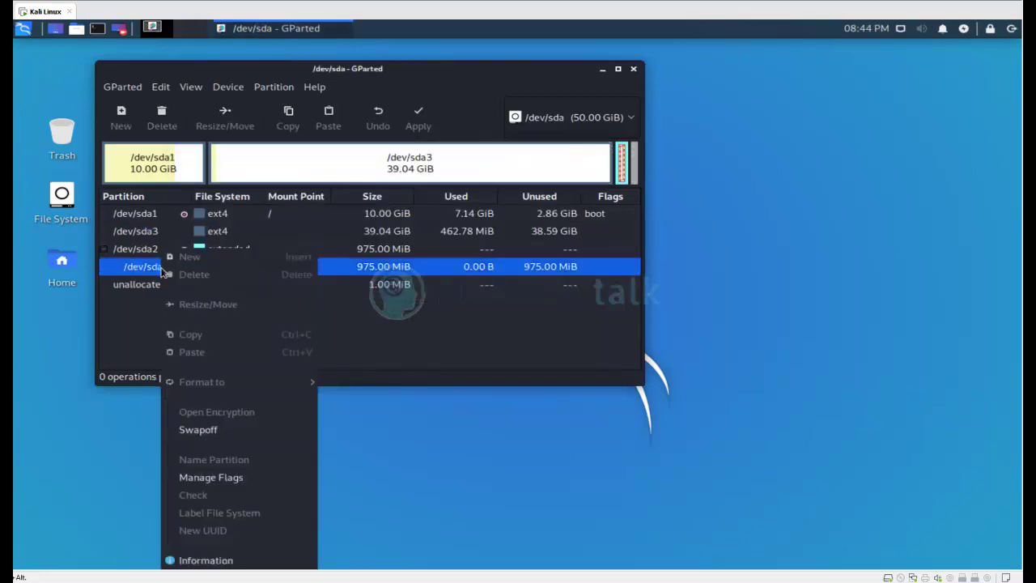
{"action": "left_click", "coordinate": [208, 430]}
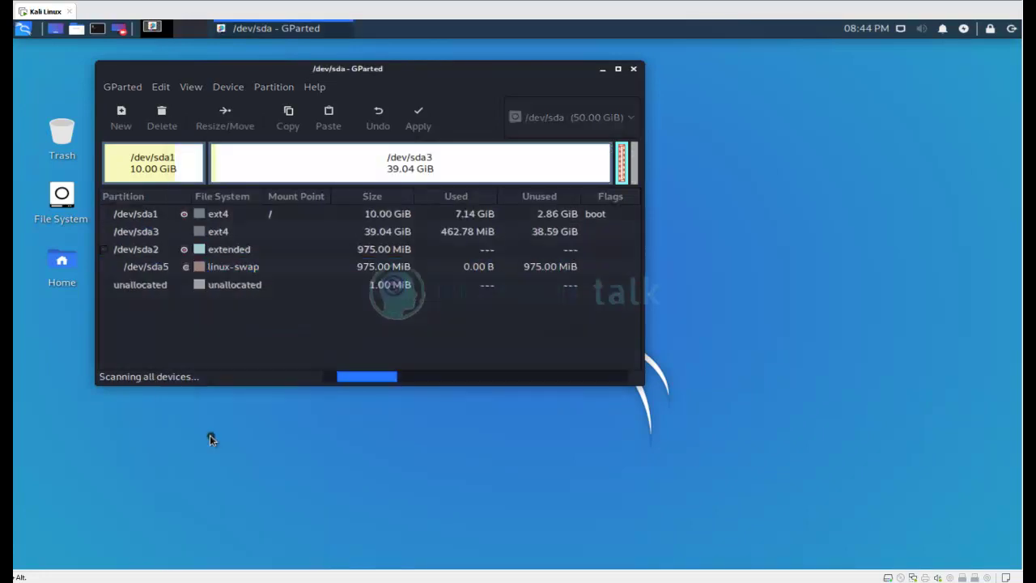
Queue a shrink of /dev/sda3 from 39.04 GiB to 30.77 GiB, freeing 8.28 GiB.
{"action": "left_click", "coordinate": [272, 88]}
{"action": "mouse_move", "coordinate": [230, 89]}
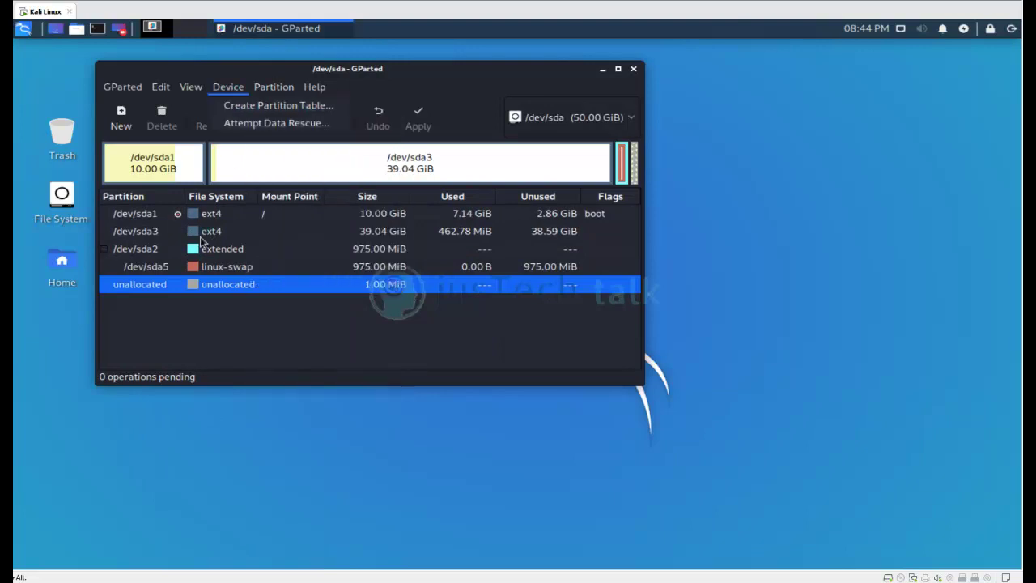
{"action": "right_click", "coordinate": [155, 234]}
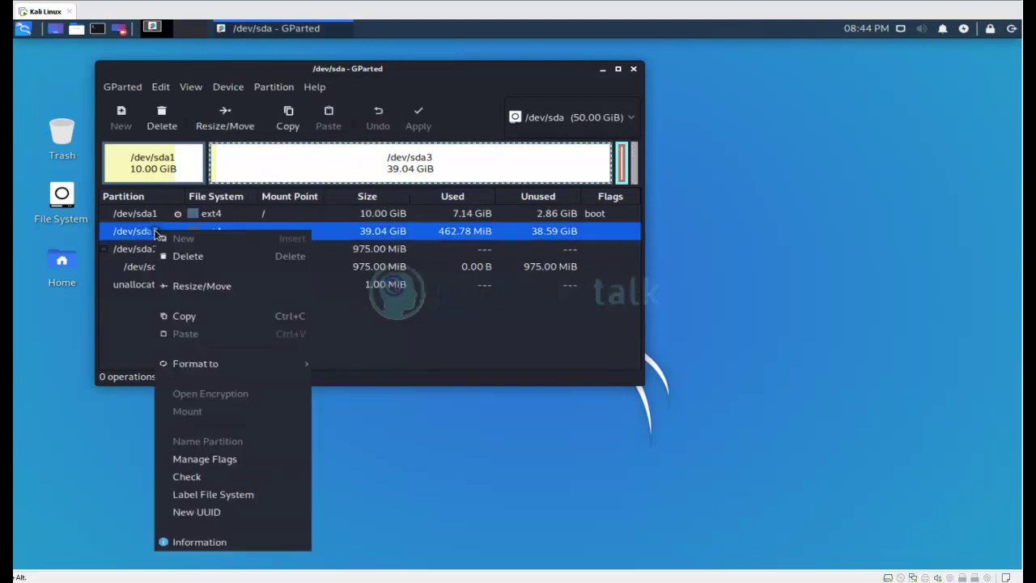
{"action": "left_click", "coordinate": [205, 286]}
{"action": "left_click_drag", "start_coordinate": [556, 178], "coordinate": [480, 177]}
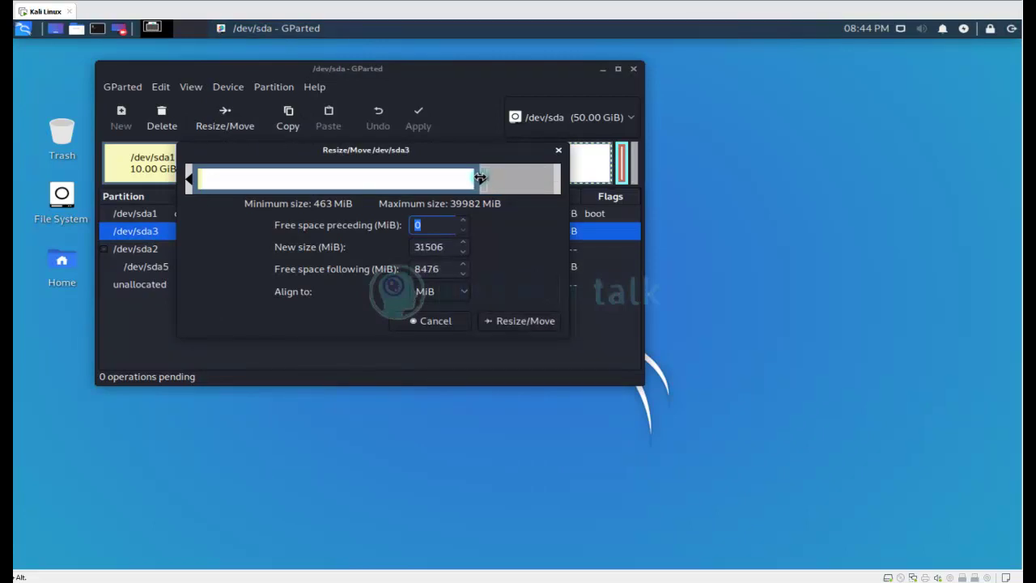
{"action": "left_click", "coordinate": [534, 321]}
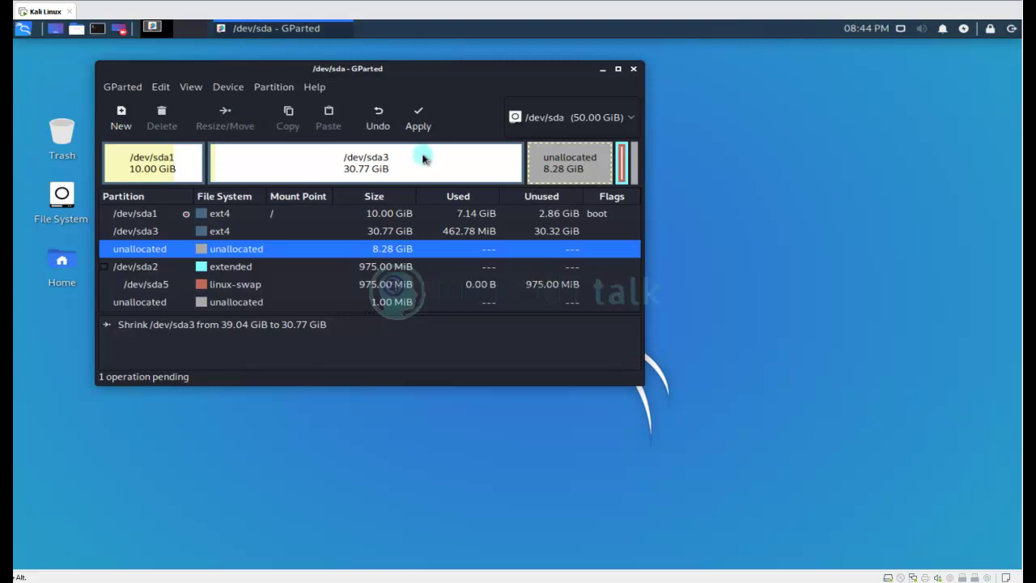
Apply the /dev/sda3 shrink and save the log as gparted_details.htm, replacing the old file.
{"action": "left_click", "coordinate": [420, 126]}
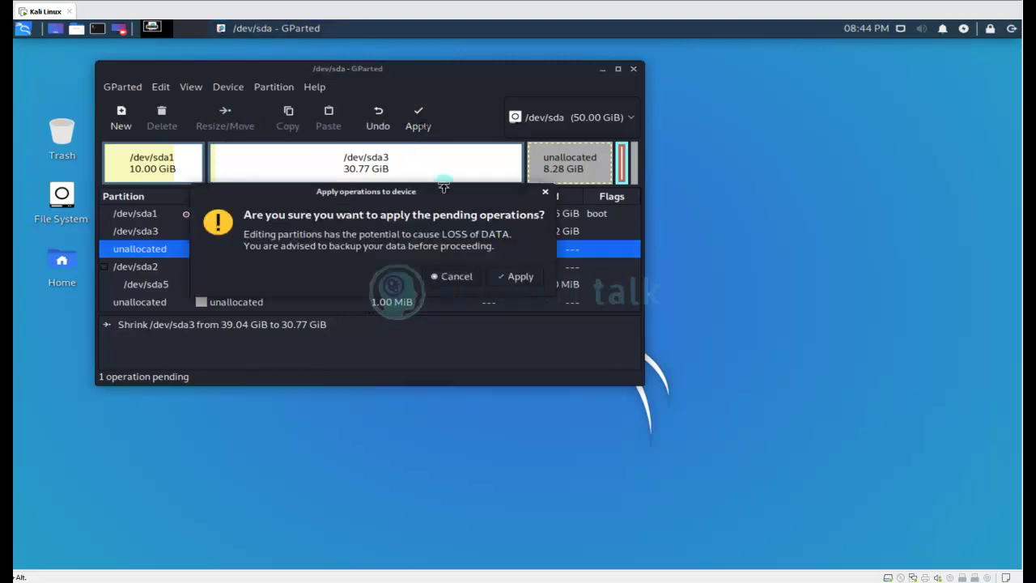
{"action": "left_click", "coordinate": [518, 277]}
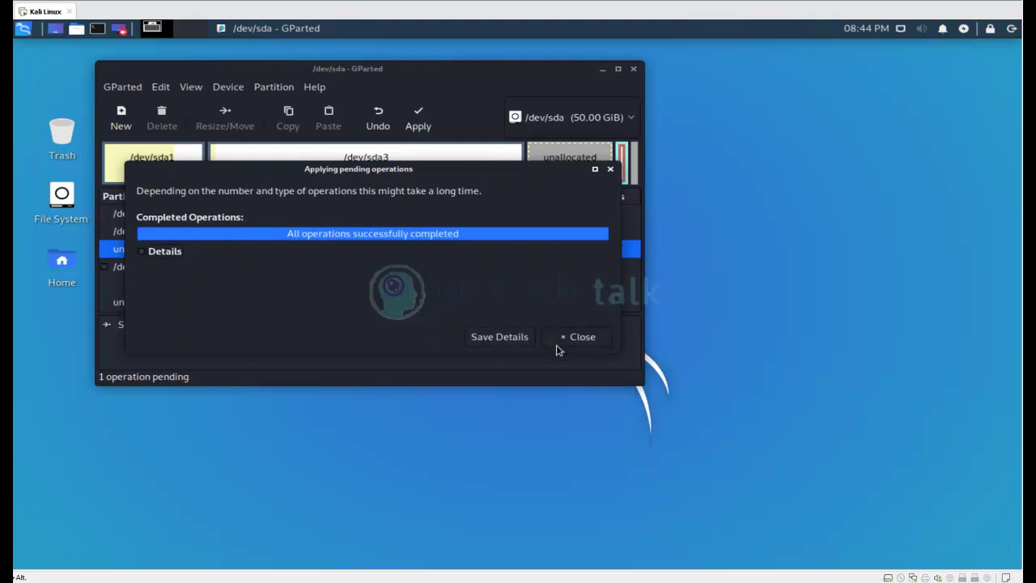
{"action": "left_click", "coordinate": [528, 340]}
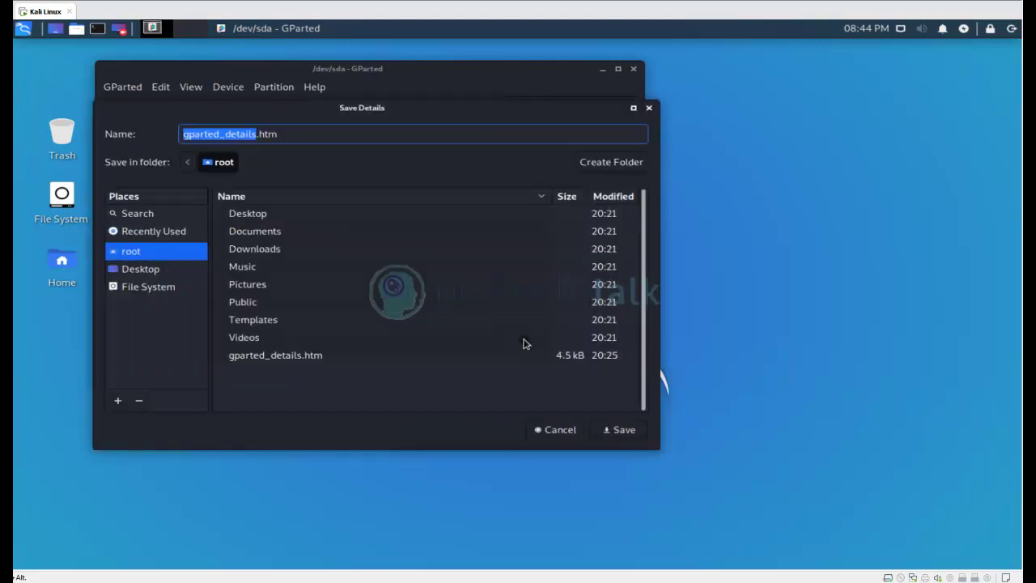
{"action": "left_click", "coordinate": [623, 430]}
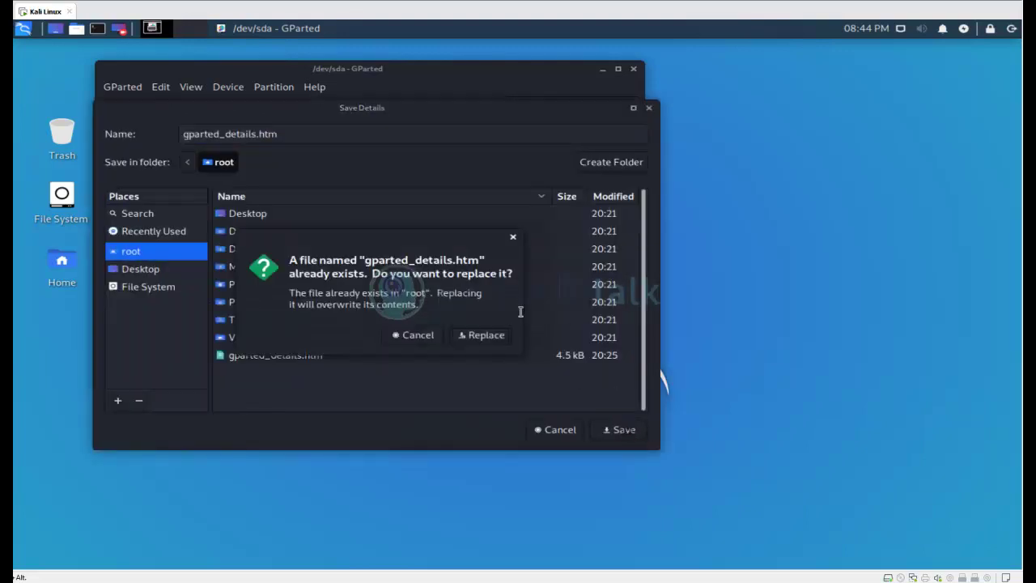
{"action": "left_click", "coordinate": [487, 336]}
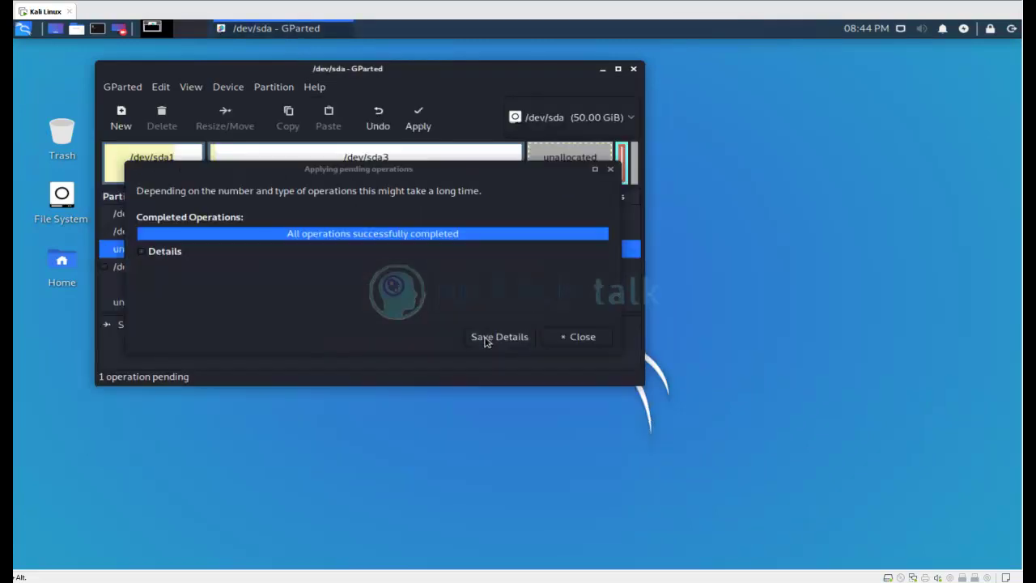
{"action": "left_click", "coordinate": [566, 343]}
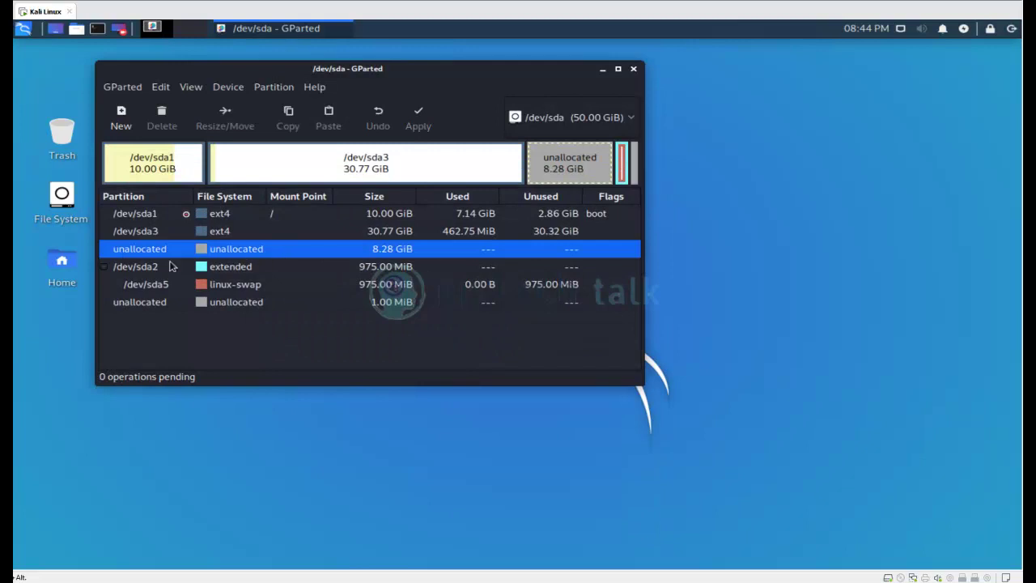
Queue /dev/sda2 to move left and grow over the free space to 9.23 GiB.
{"action": "right_click", "coordinate": [165, 259]}
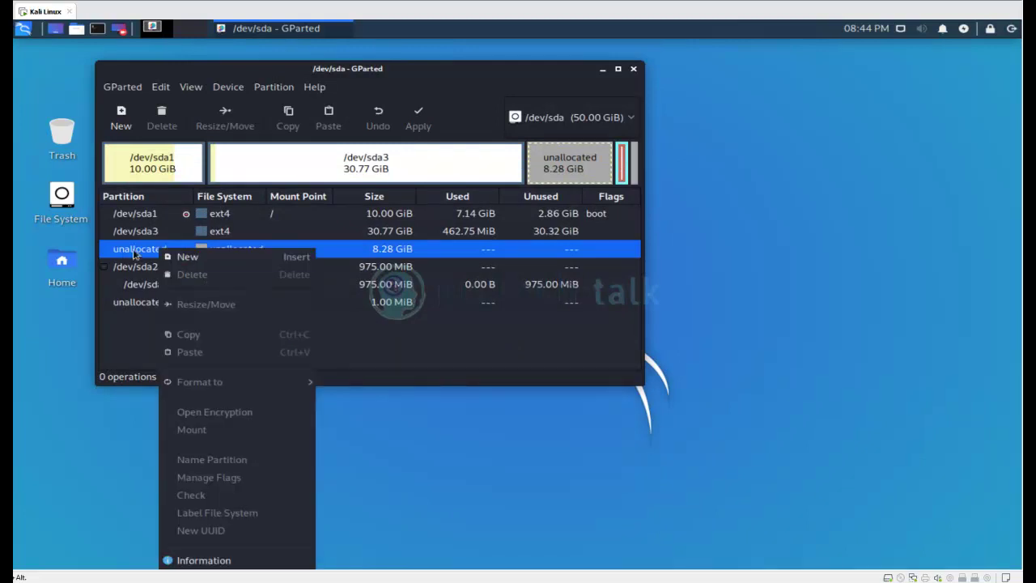
{"action": "left_click", "coordinate": [134, 251]}
{"action": "left_click", "coordinate": [147, 268]}
{"action": "right_click", "coordinate": [152, 275]}
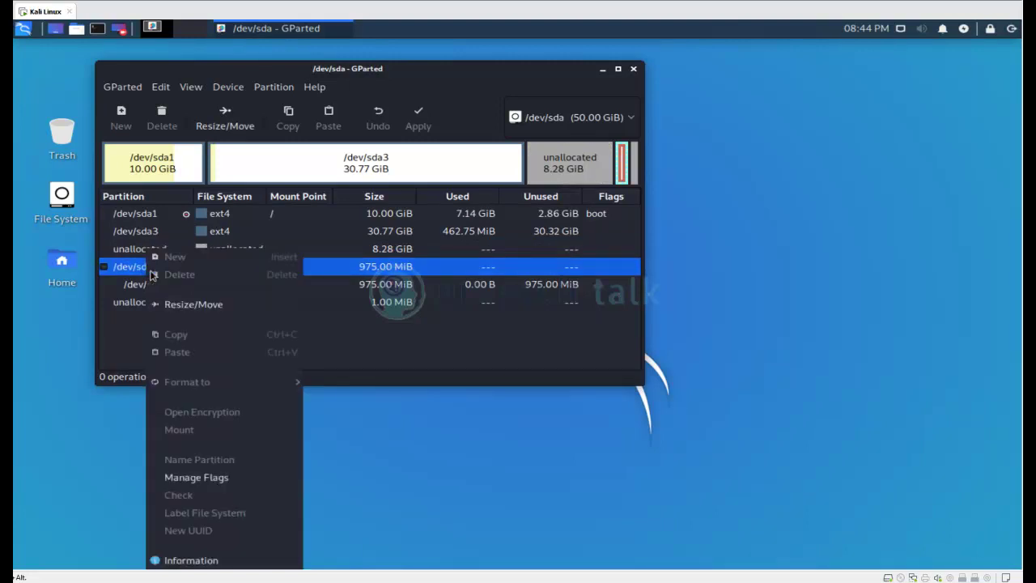
{"action": "left_click", "coordinate": [197, 305]}
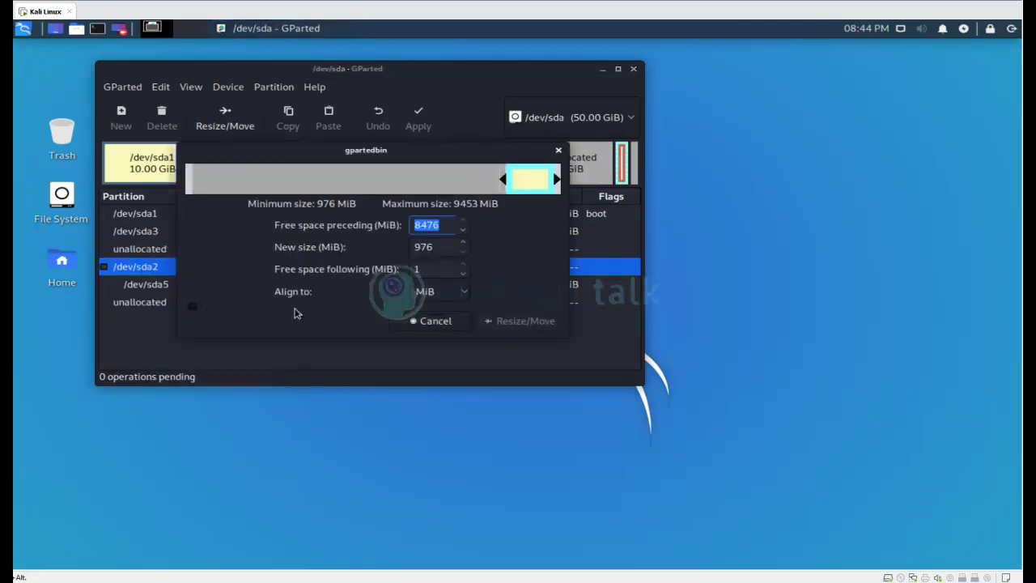
{"action": "left_click_drag", "start_coordinate": [510, 192], "coordinate": [154, 182]}
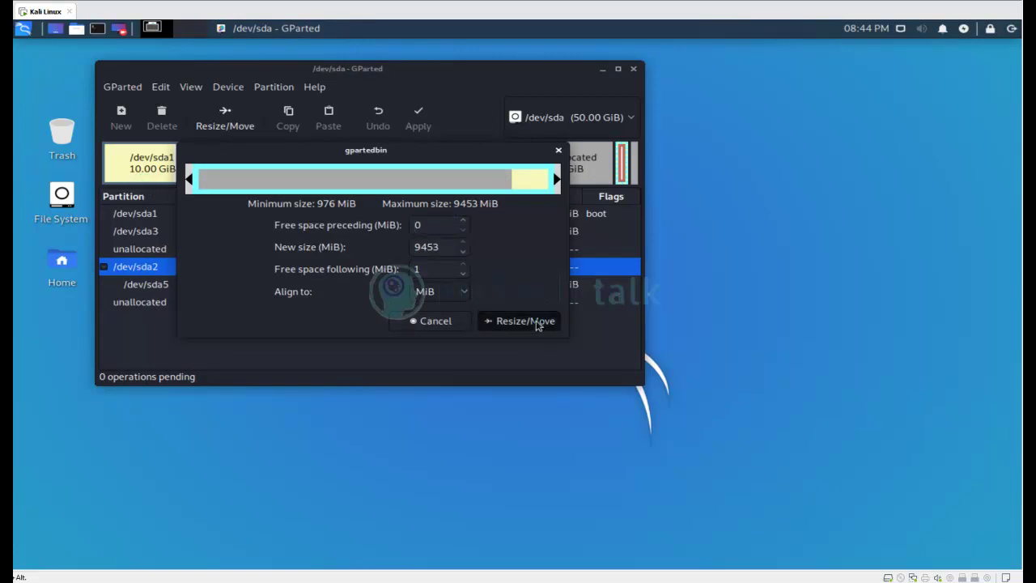
{"action": "left_click", "coordinate": [539, 324]}
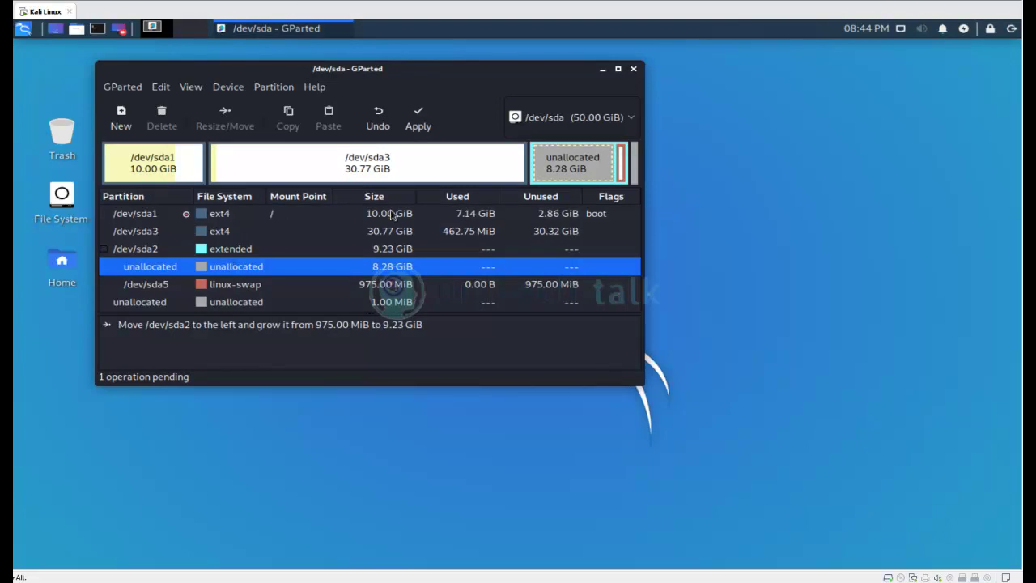
Queue swap /dev/sda5 to move left and grow to 9.23 GiB, acknowledging the move warning.
{"action": "left_click", "coordinate": [255, 249]}
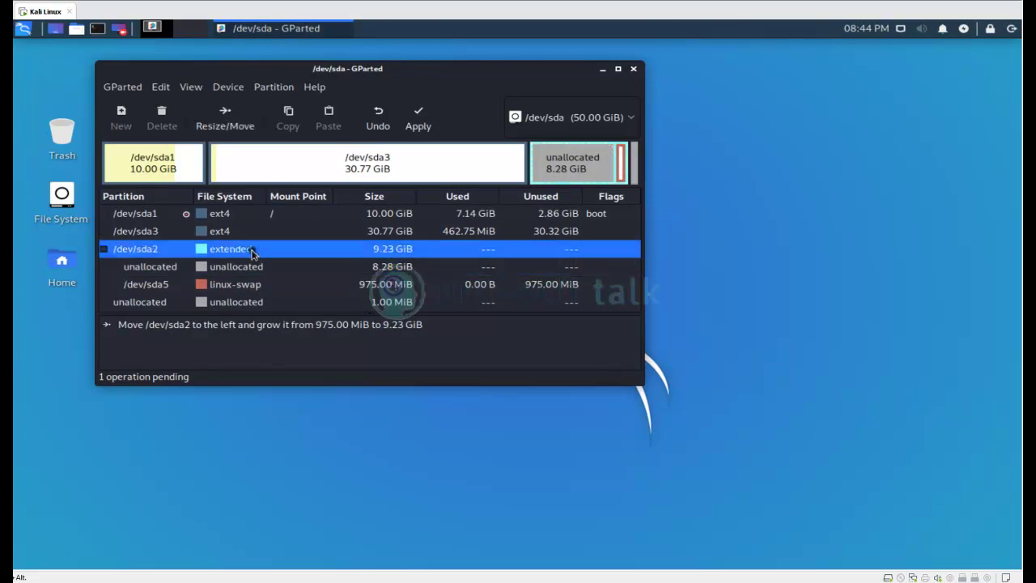
{"action": "left_click", "coordinate": [624, 167]}
{"action": "right_click", "coordinate": [624, 167]}
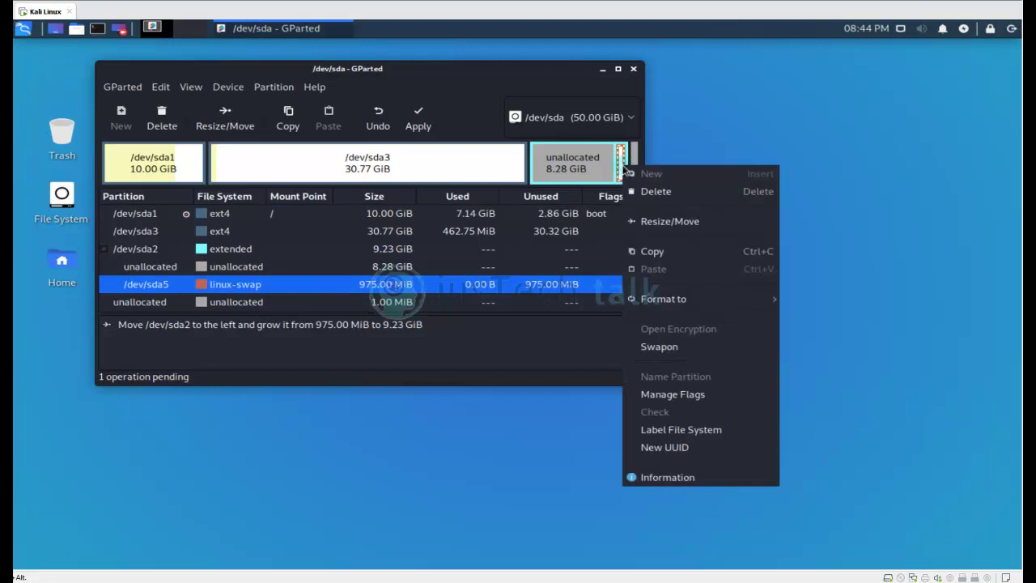
{"action": "left_click", "coordinate": [684, 222]}
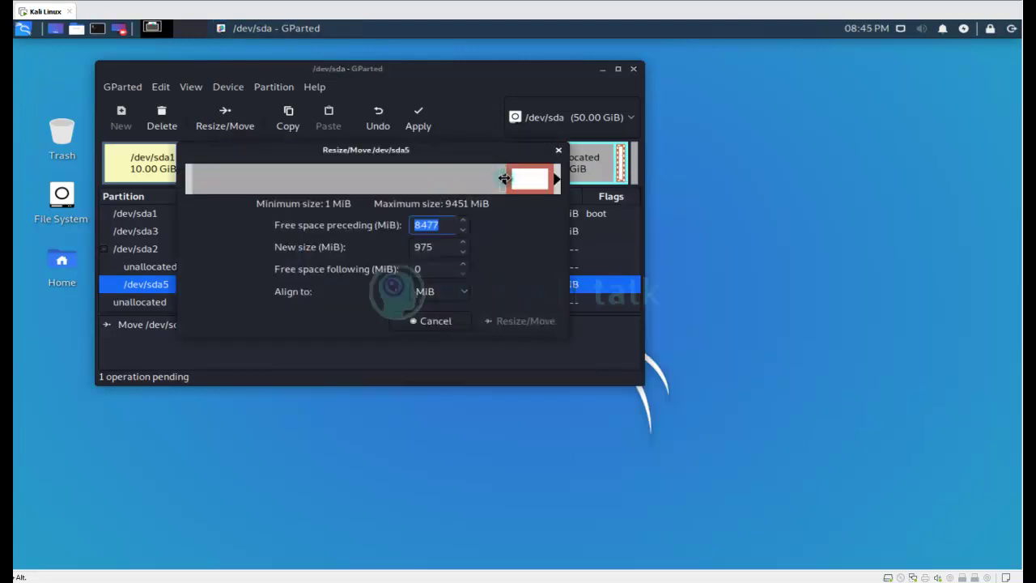
{"action": "left_click_drag", "start_coordinate": [504, 178], "coordinate": [69, 192]}
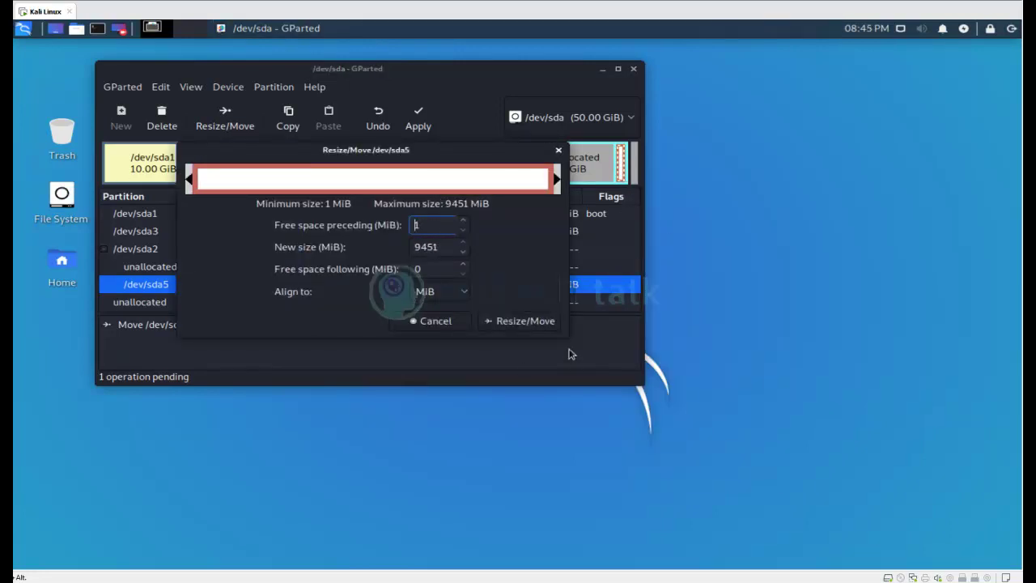
{"action": "left_click", "coordinate": [530, 322]}
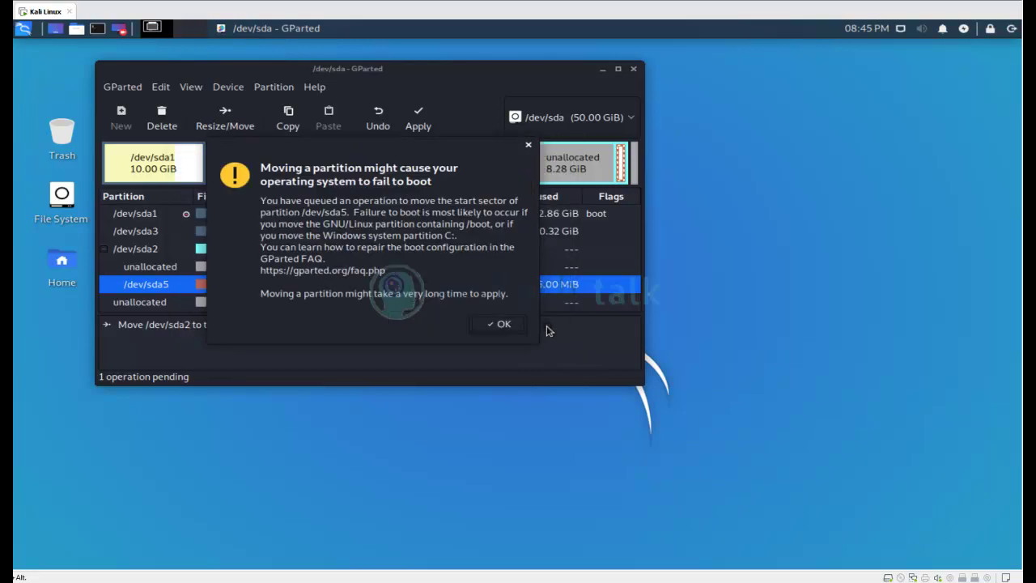
{"action": "left_click", "coordinate": [503, 324]}
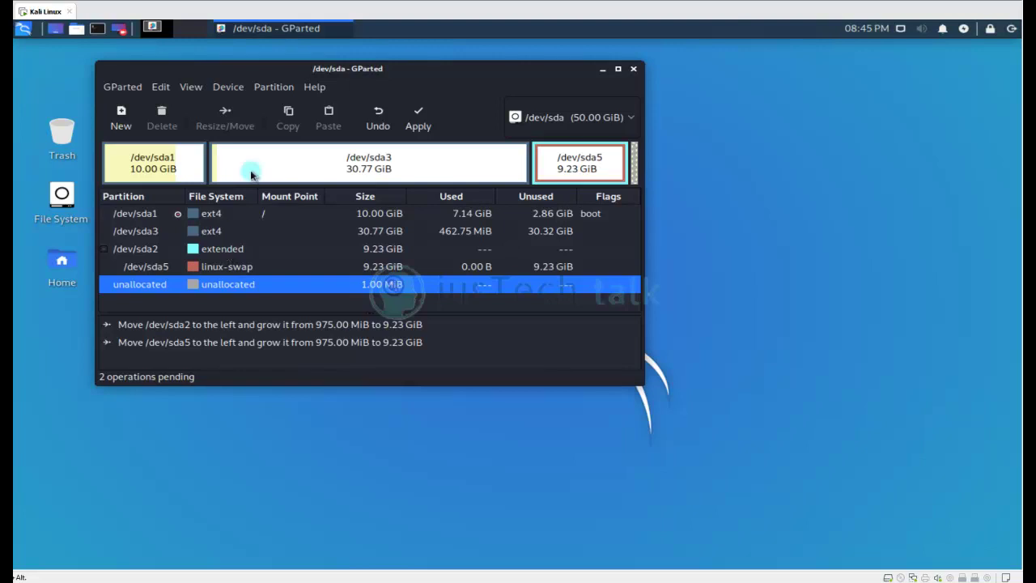
Apply both queued partition moves, dismiss the completion report, and quit GParted.
{"action": "left_click", "coordinate": [414, 113]}
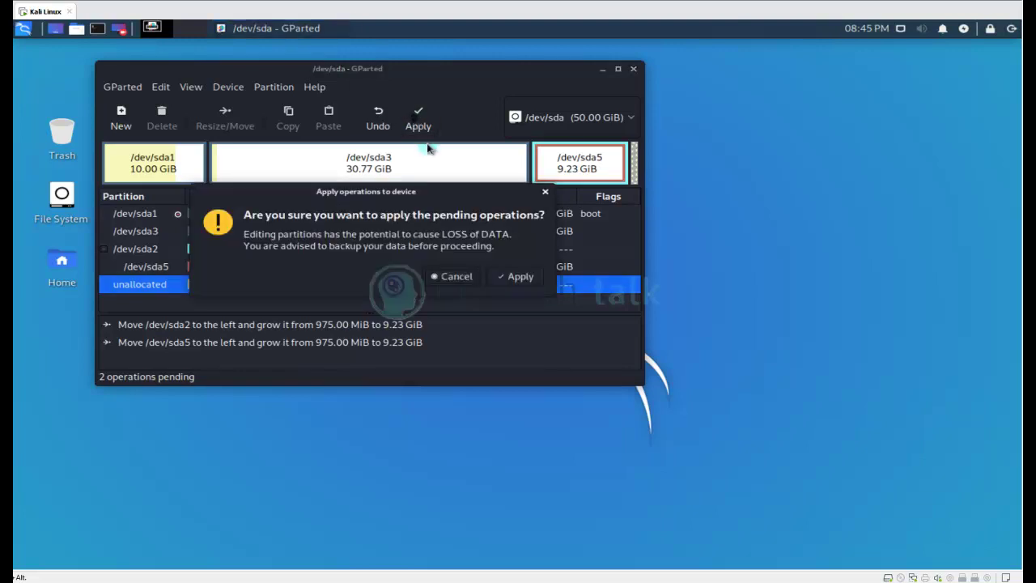
{"action": "left_click", "coordinate": [516, 277]}
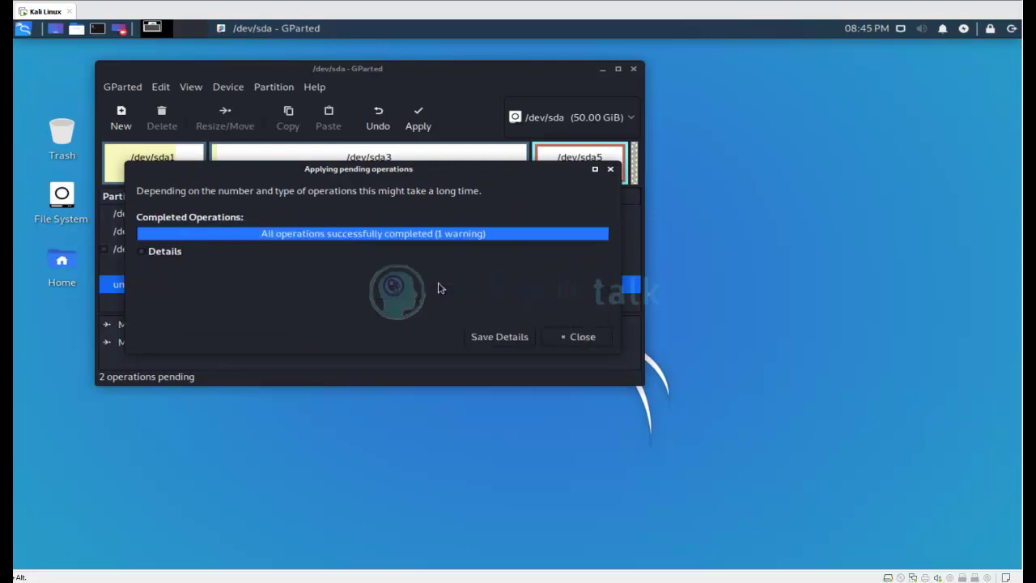
{"action": "left_click", "coordinate": [583, 337]}
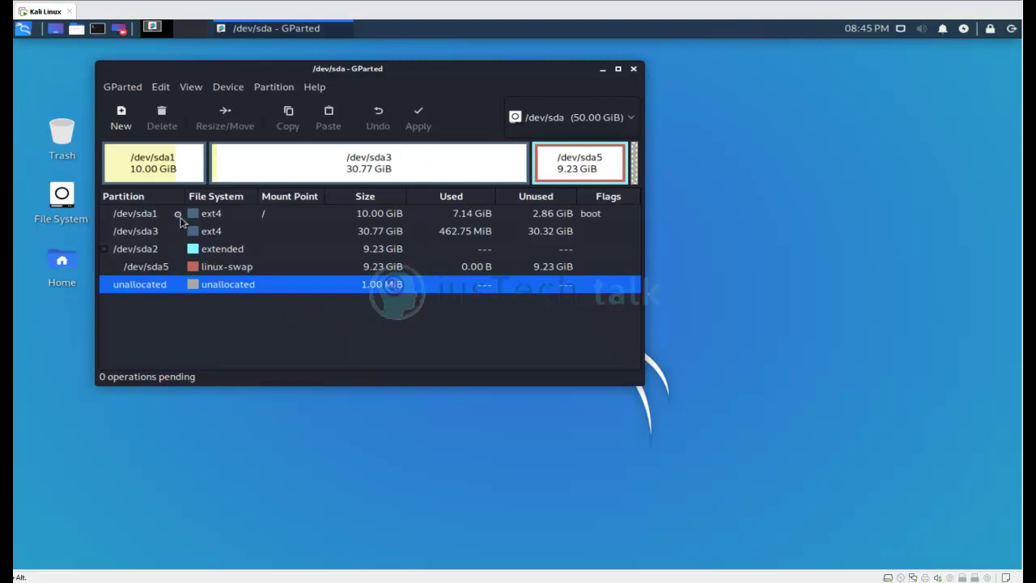
{"action": "left_click", "coordinate": [633, 69]}
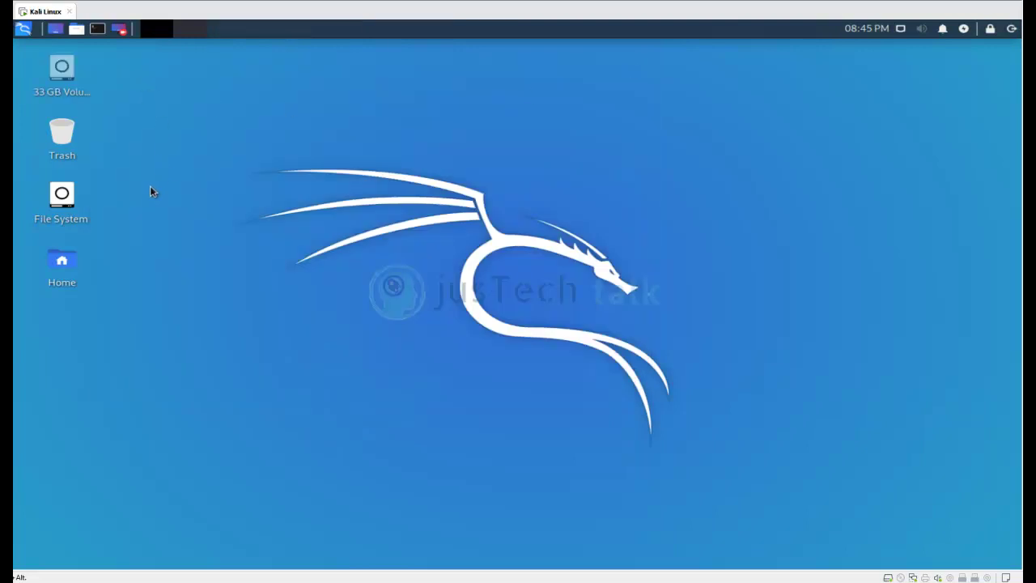
Launch the Firefox web browser from the applications menu Favorites.
{"action": "left_click", "coordinate": [24, 30]}
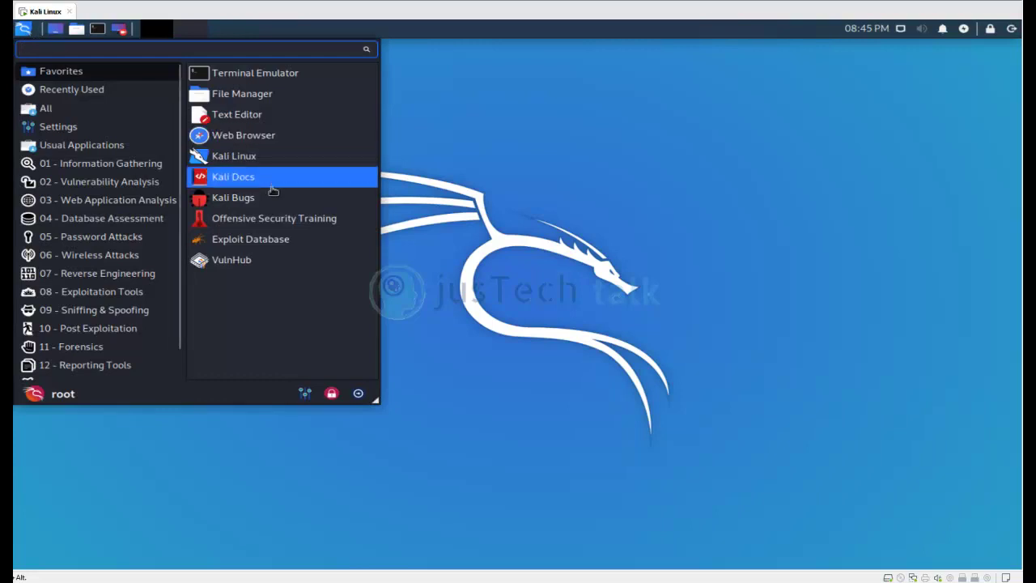
{"action": "left_click", "coordinate": [265, 137]}
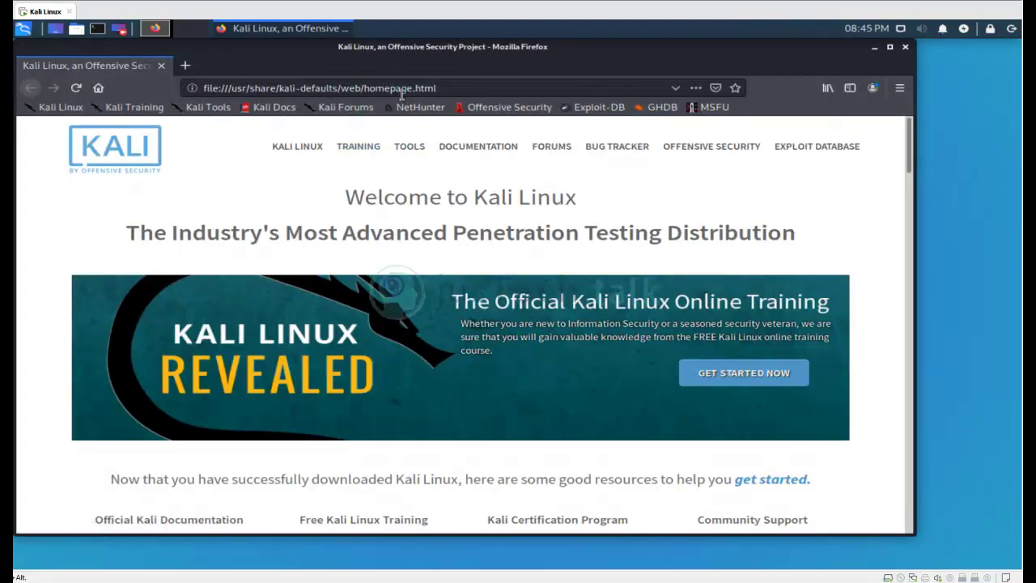
Load google.com, proceeding past the certificate warning.
{"action": "left_click", "coordinate": [457, 85]}
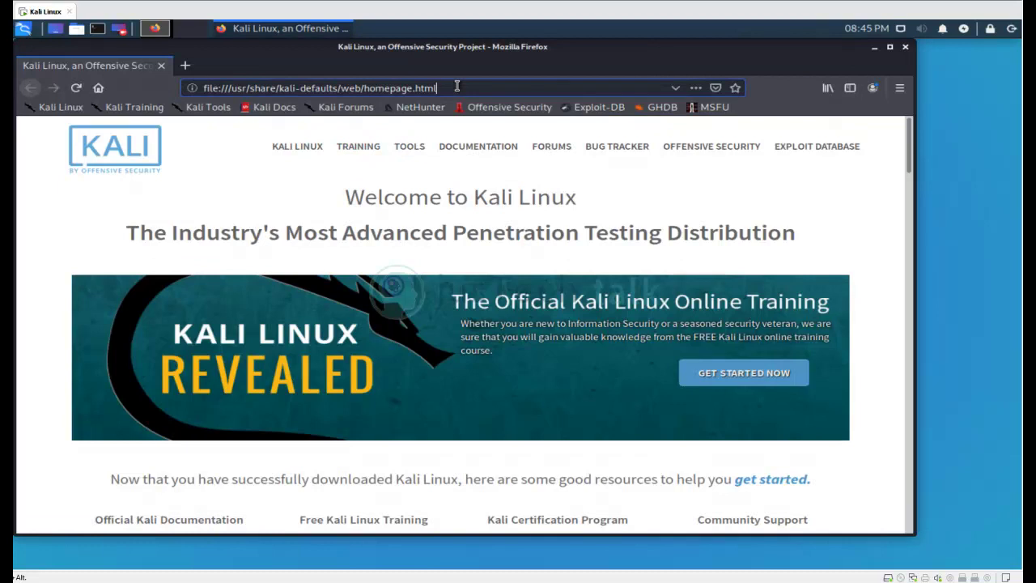
{"action": "left_click_drag", "start_coordinate": [457, 86], "coordinate": [176, 79]}
{"action": "type", "text": "google.com"}
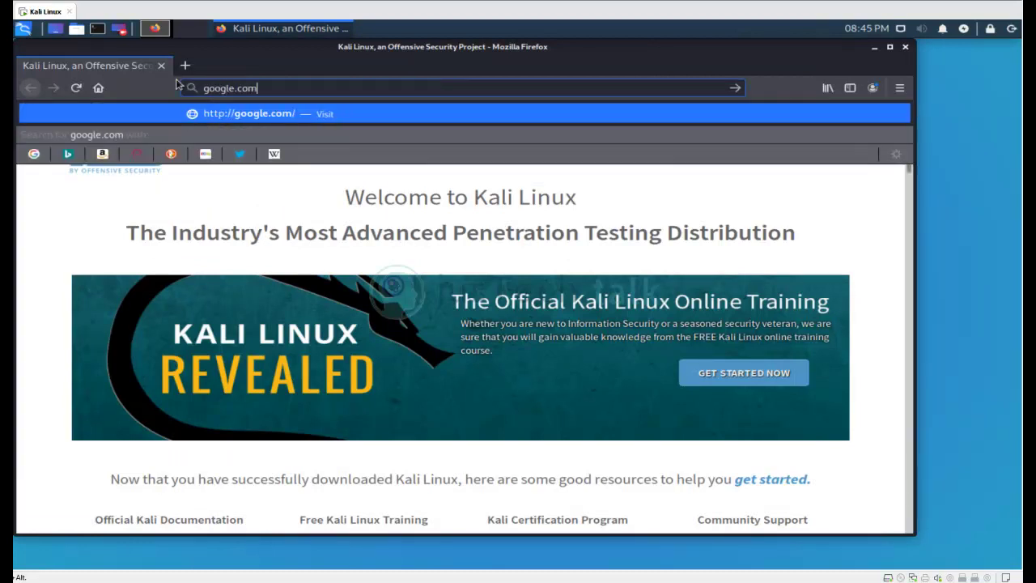
{"action": "key", "text": "Return"}
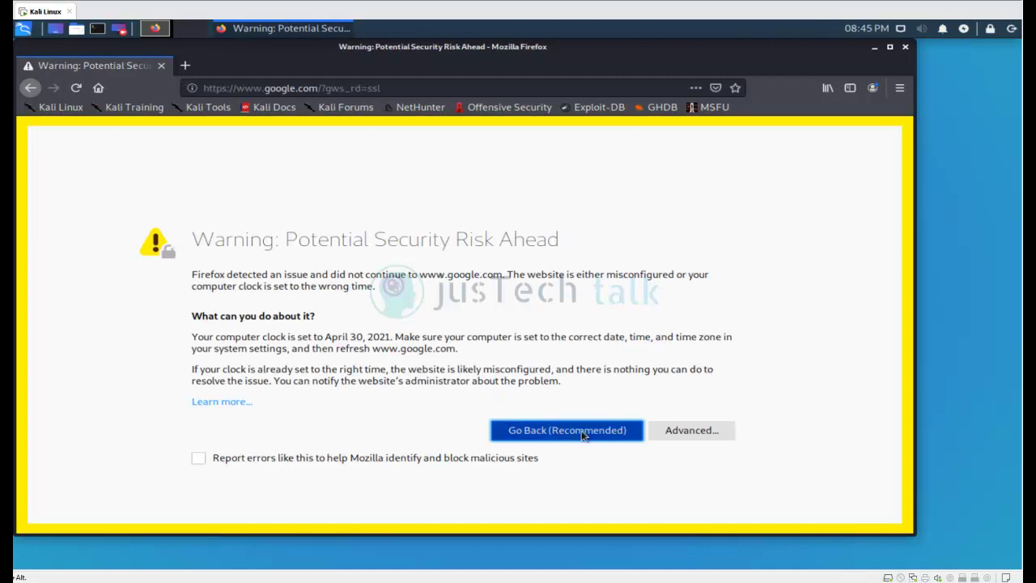
{"action": "left_click", "coordinate": [675, 429]}
{"action": "scroll", "coordinate": [544, 396], "scroll_direction": "down", "scroll_amount": 3}
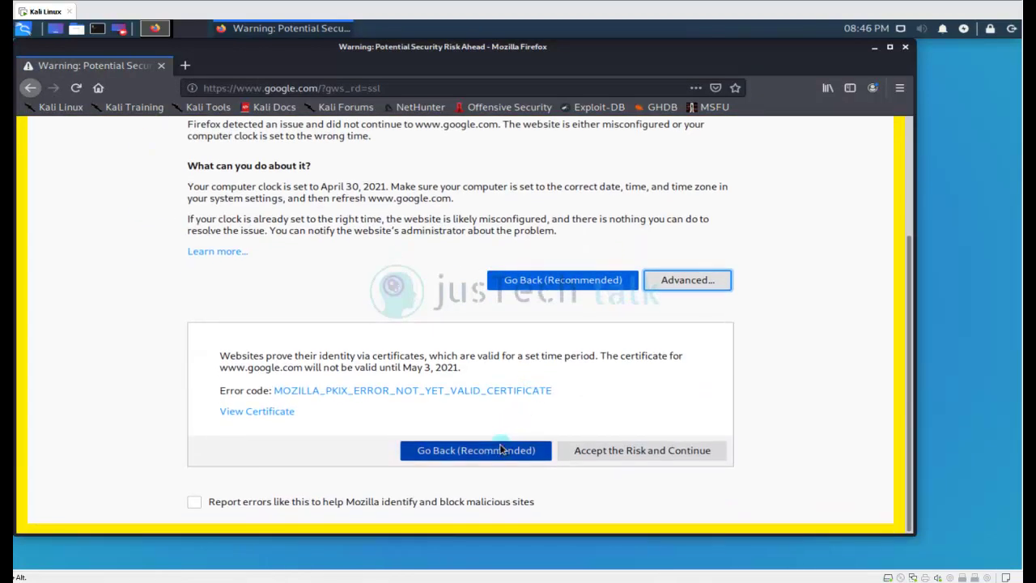
{"action": "left_click", "coordinate": [594, 455]}
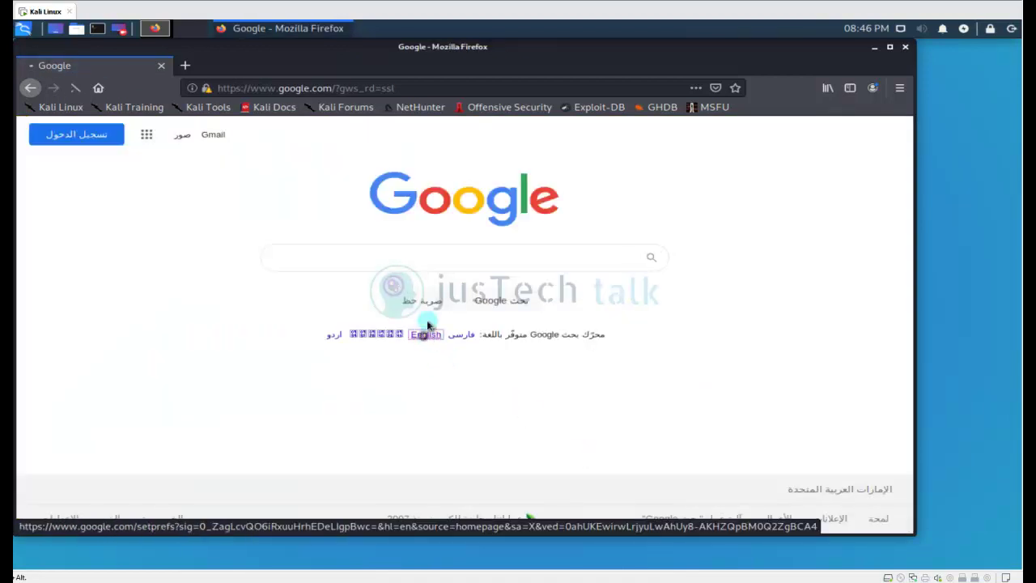
Search 'gparted iso', open the gparted.org download page past the warning, and scroll to the ISO links.
{"action": "left_click", "coordinate": [427, 258]}
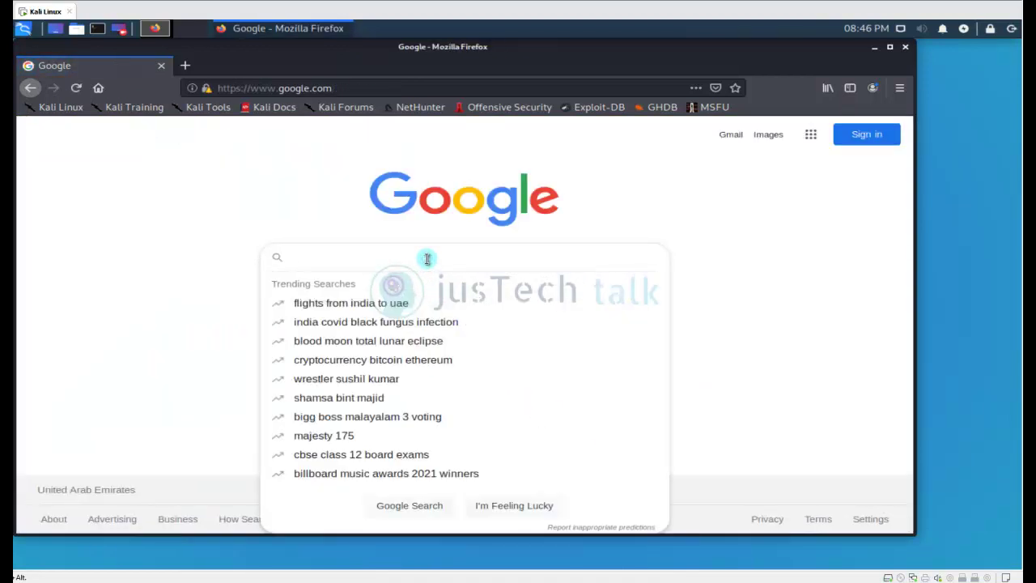
{"action": "type", "text": "gp"}
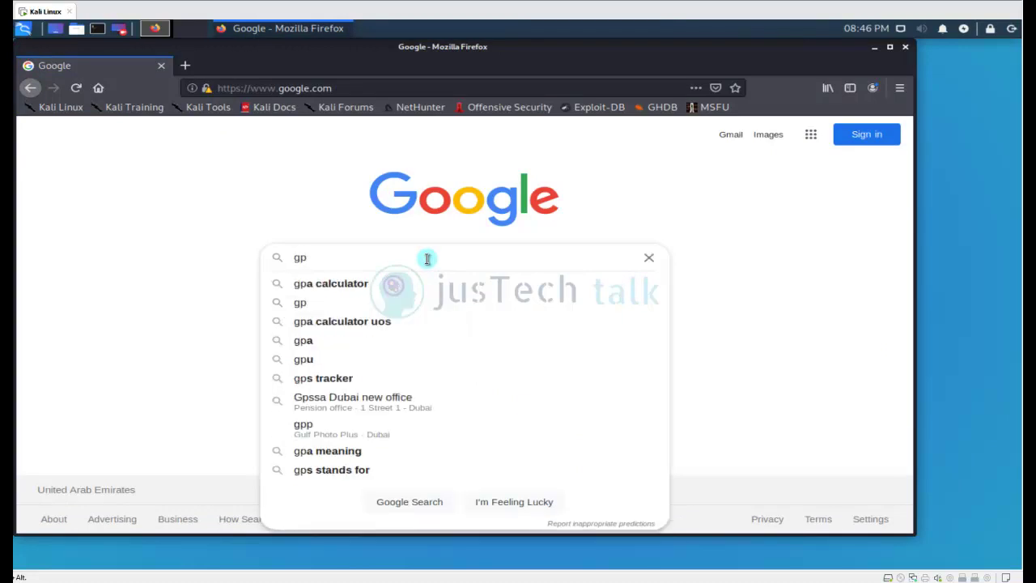
{"action": "type", "text": "arted "}
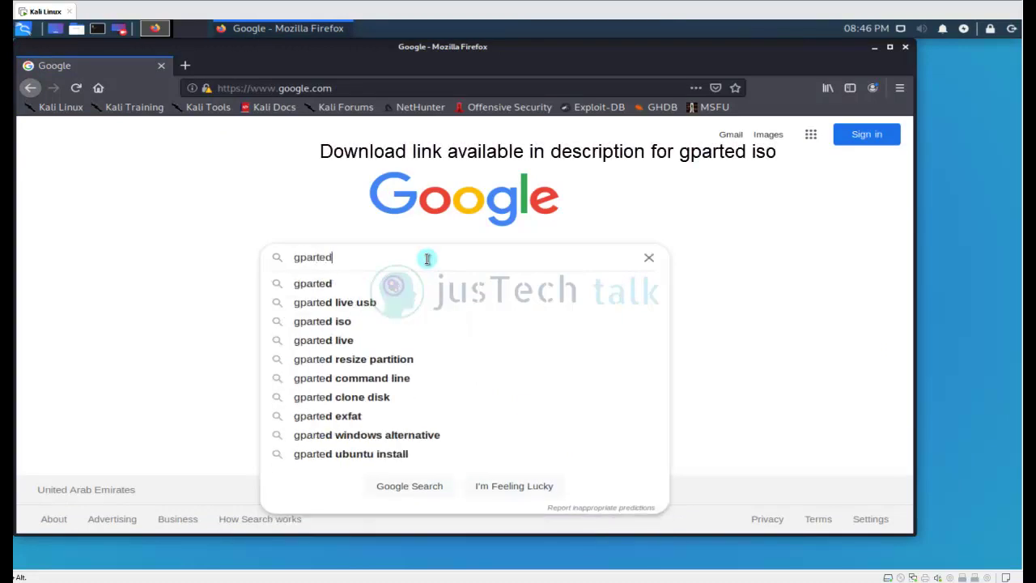
{"action": "type", "text": "iso"}
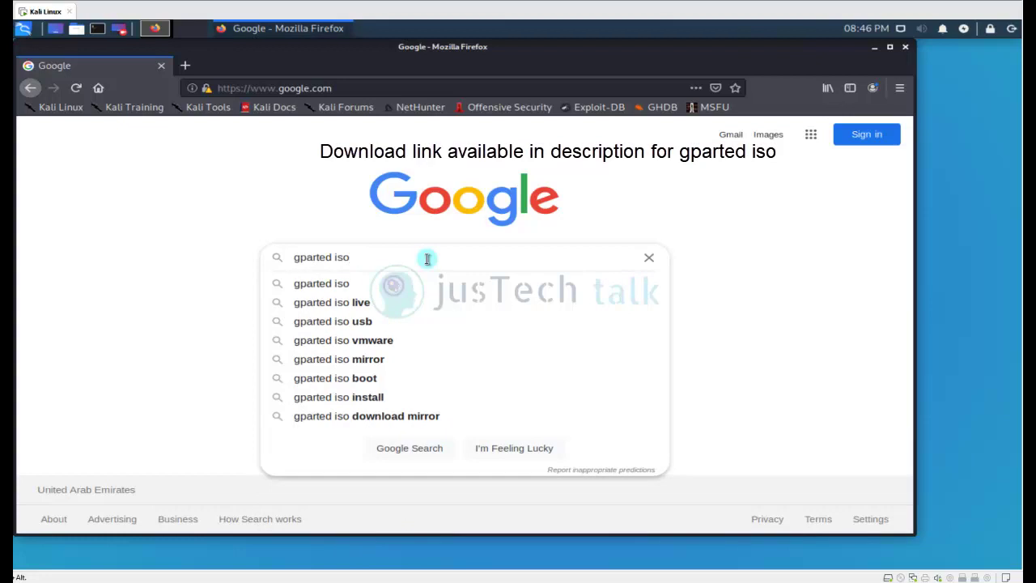
{"action": "key", "text": "Return"}
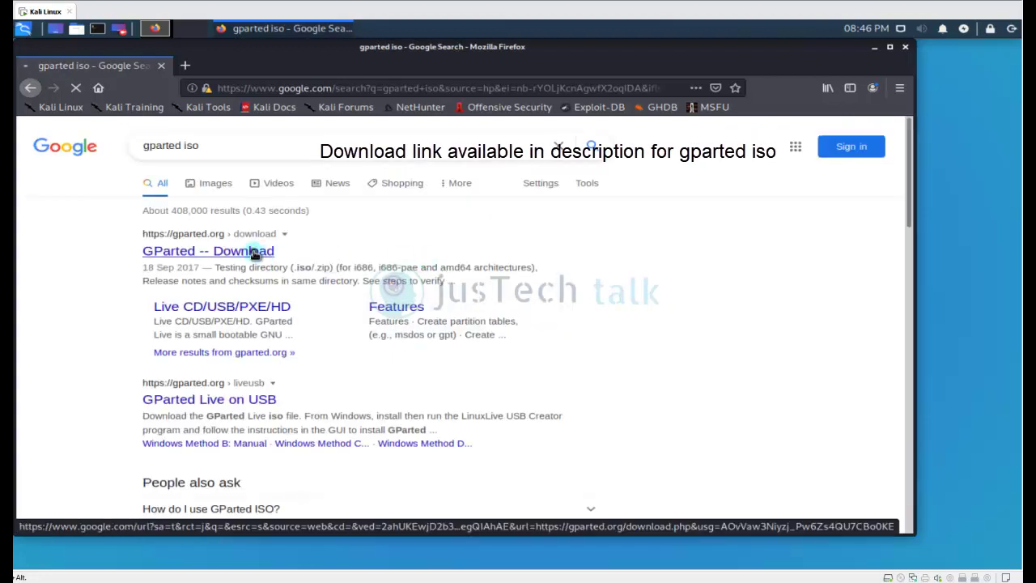
{"action": "left_click", "coordinate": [255, 251]}
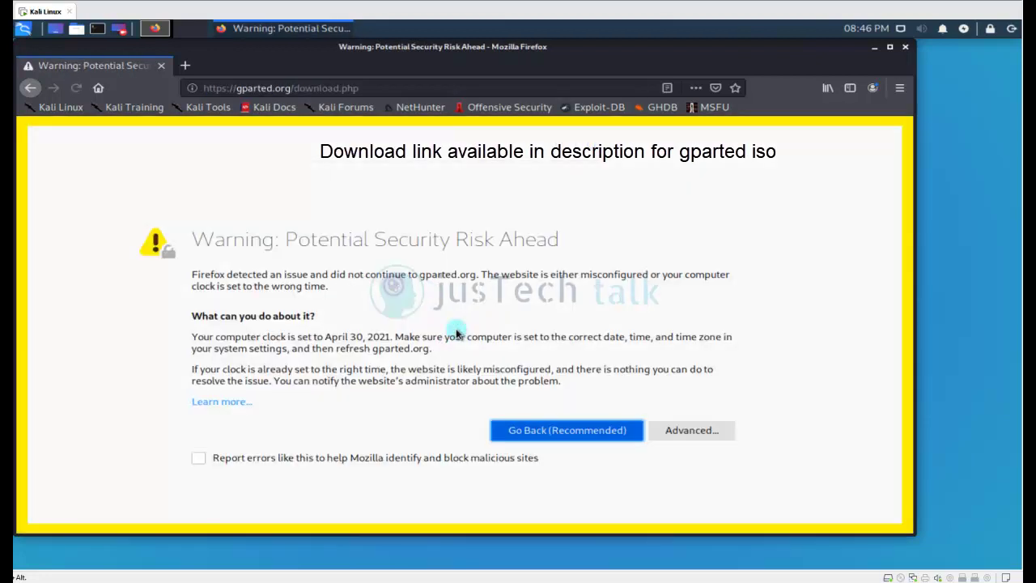
{"action": "left_click", "coordinate": [704, 431]}
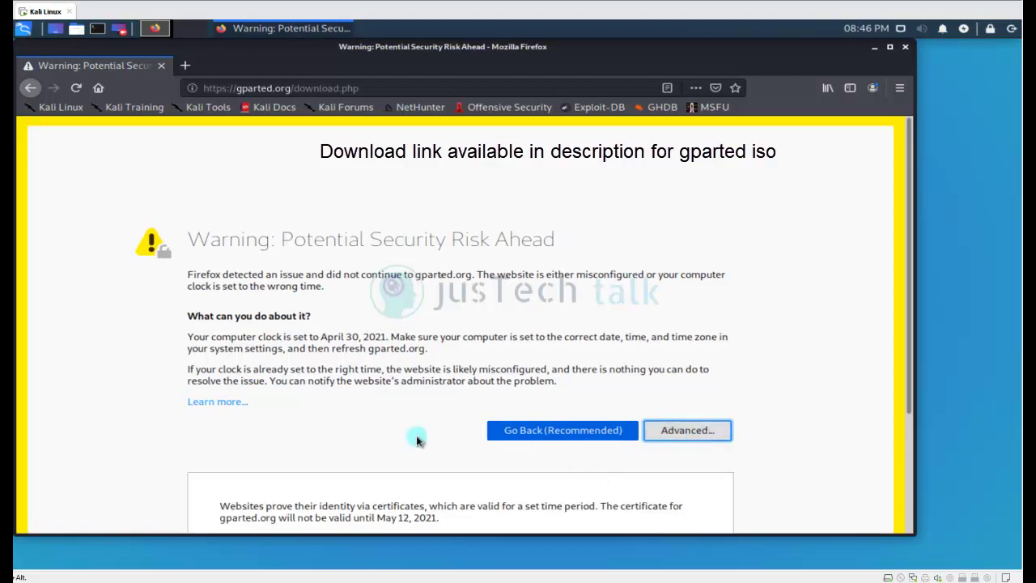
{"action": "scroll", "coordinate": [417, 440], "scroll_direction": "down", "scroll_amount": 1}
{"action": "scroll", "coordinate": [416, 439], "scroll_direction": "down", "scroll_amount": 3}
{"action": "left_click", "coordinate": [624, 451]}
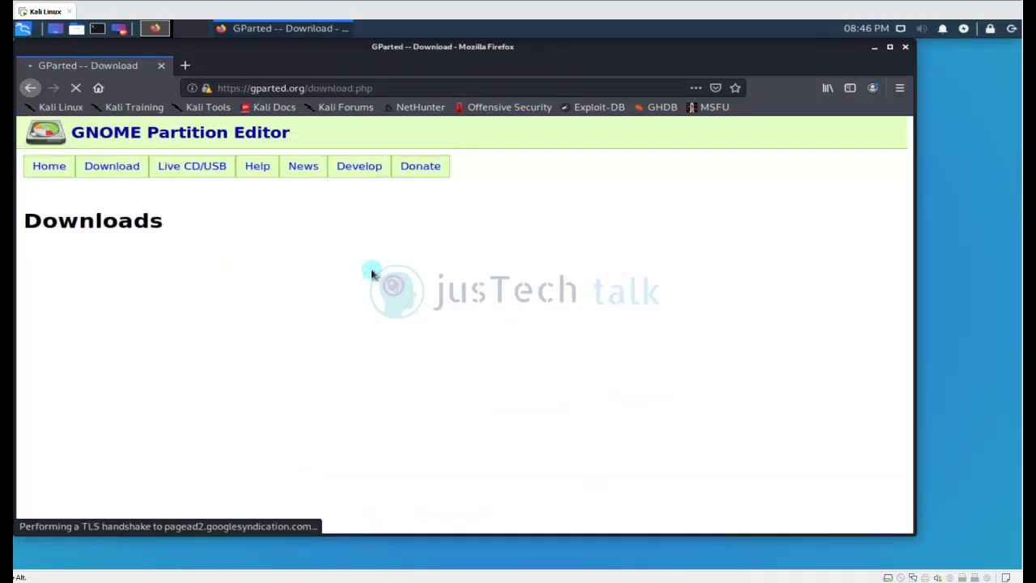
{"action": "scroll", "coordinate": [566, 394], "scroll_direction": "down", "scroll_amount": 3}
{"action": "scroll", "coordinate": [566, 394], "scroll_direction": "down", "scroll_amount": 3}
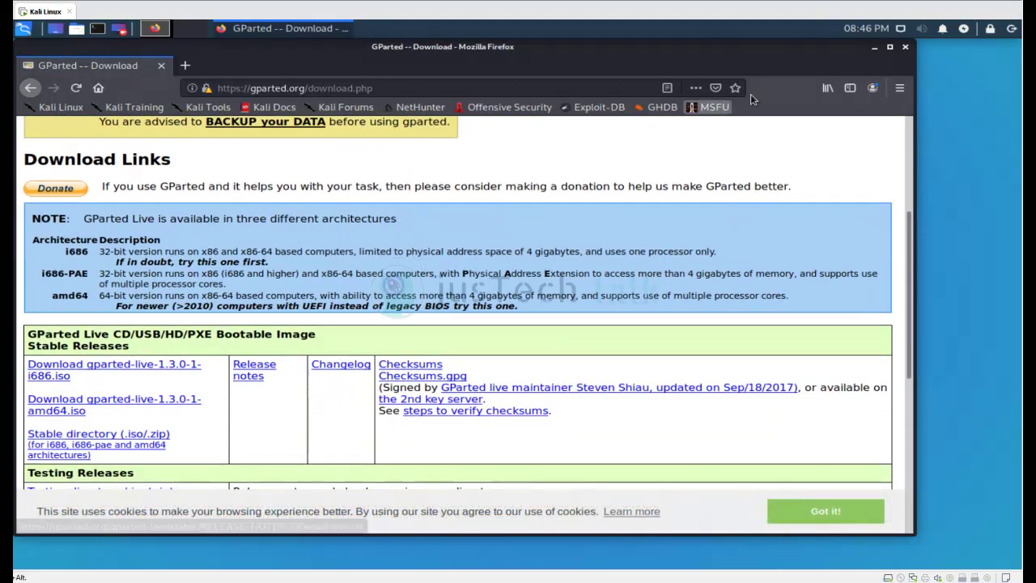
Close Firefox and connect the VM's CD/DVD (IDE) drive to the GParted Live ISO.
{"action": "left_click", "coordinate": [905, 47]}
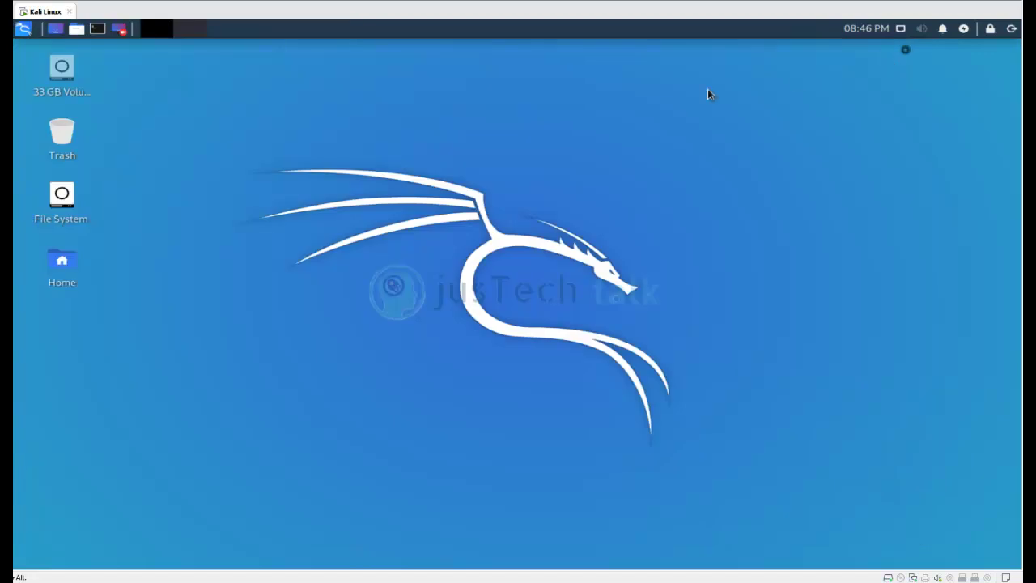
{"action": "right_click", "coordinate": [46, 11]}
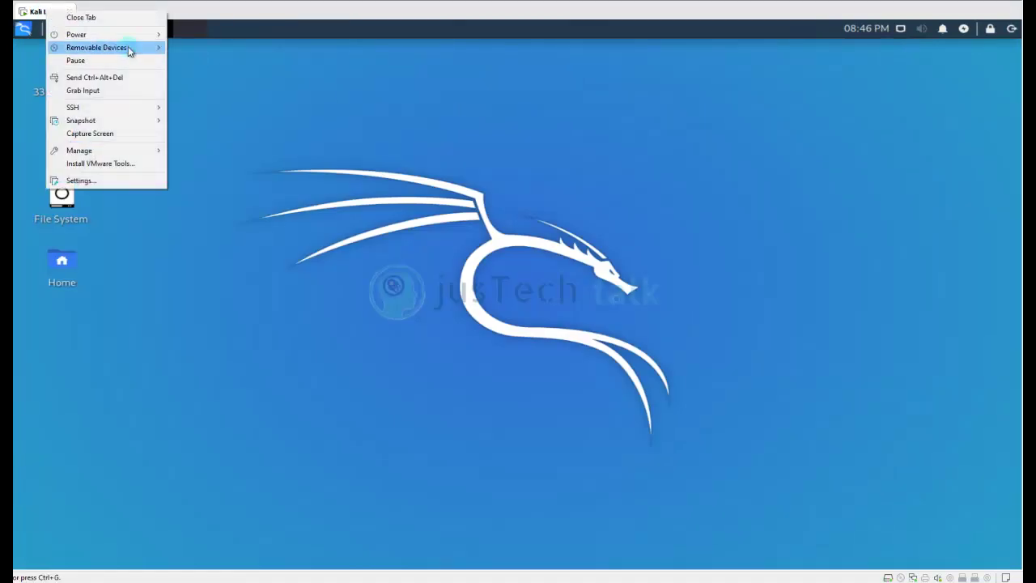
{"action": "mouse_move", "coordinate": [136, 37]}
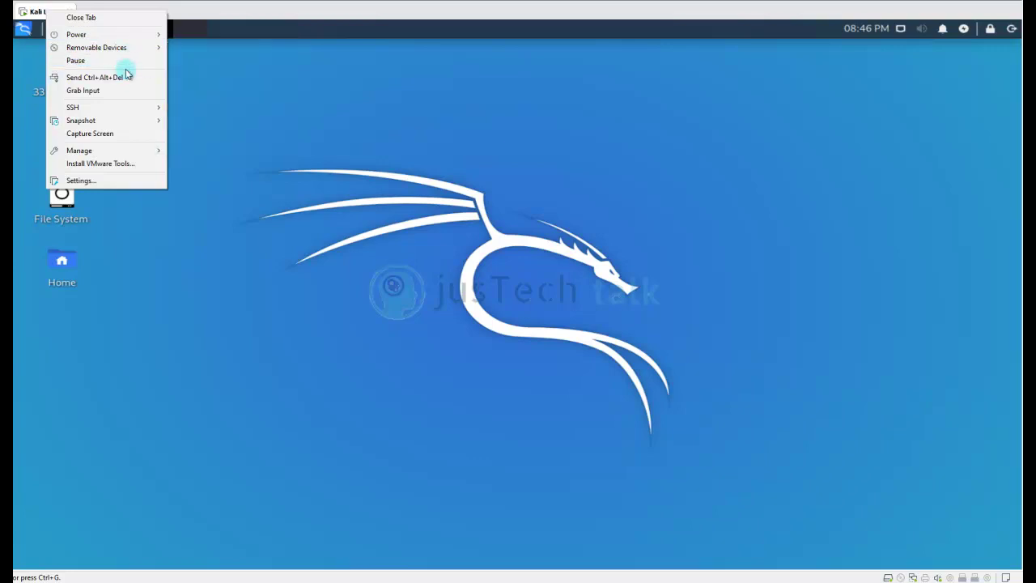
{"action": "mouse_move", "coordinate": [136, 55]}
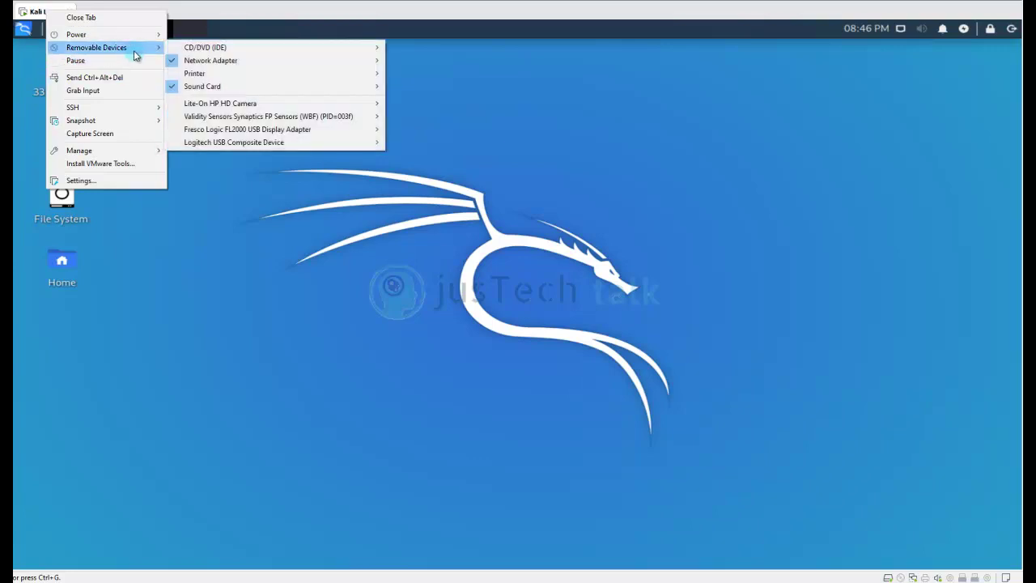
{"action": "mouse_move", "coordinate": [270, 52]}
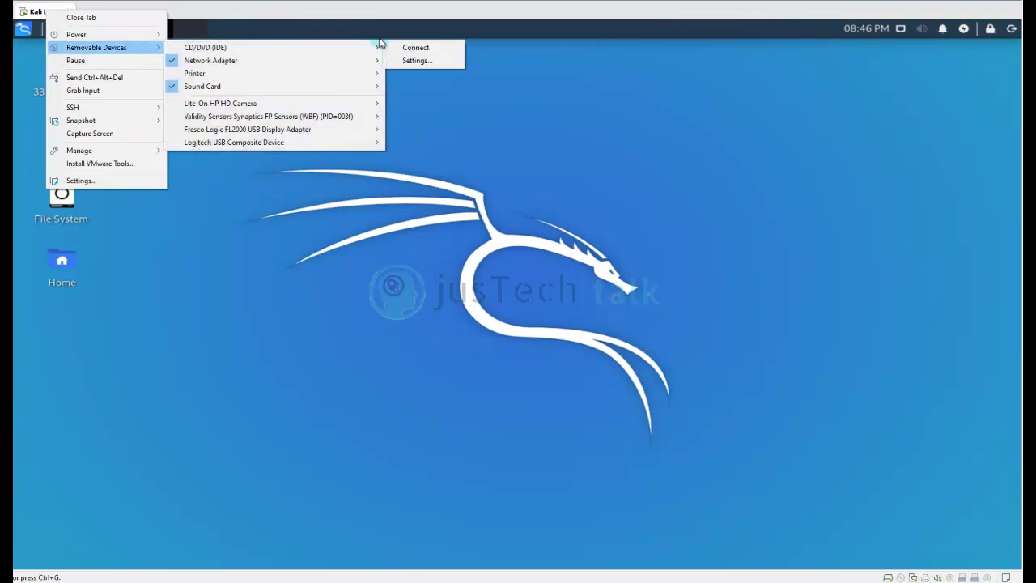
{"action": "left_click", "coordinate": [407, 47]}
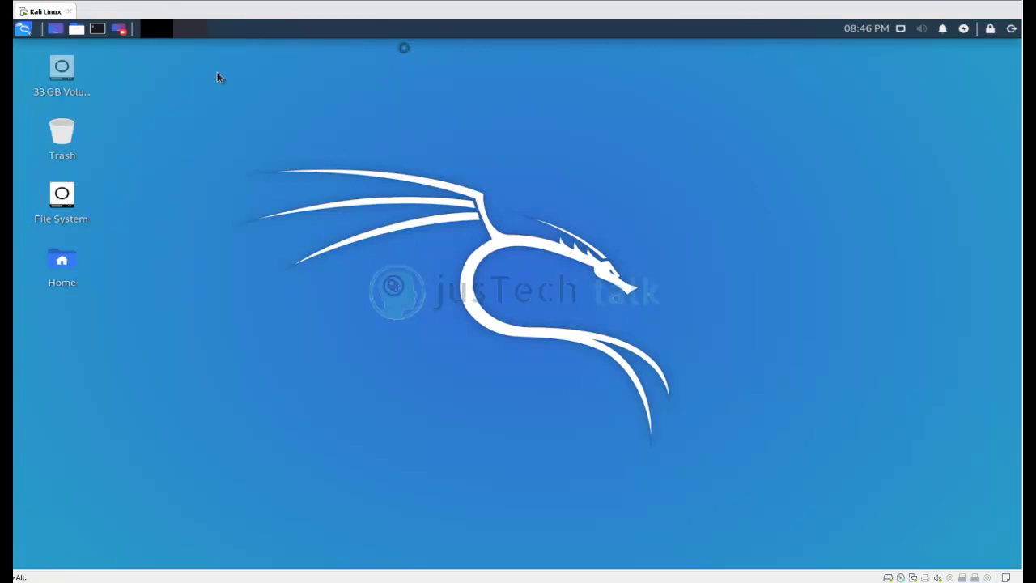
Check in VM Settings that CD/DVD uses the gparted-live-1.1.0-5 ISO, then cancel.
{"action": "right_click", "coordinate": [46, 11]}
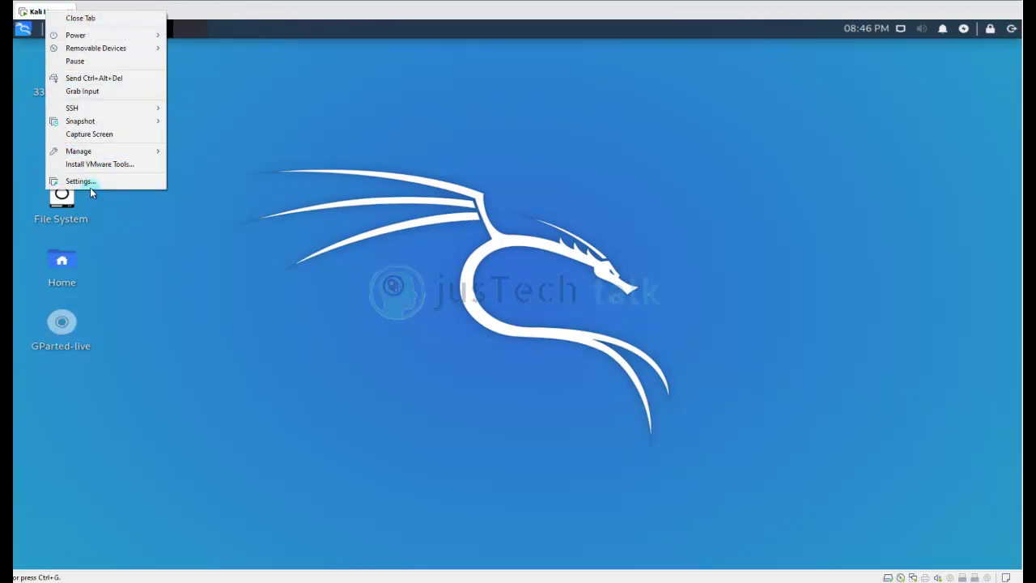
{"action": "left_click", "coordinate": [92, 184]}
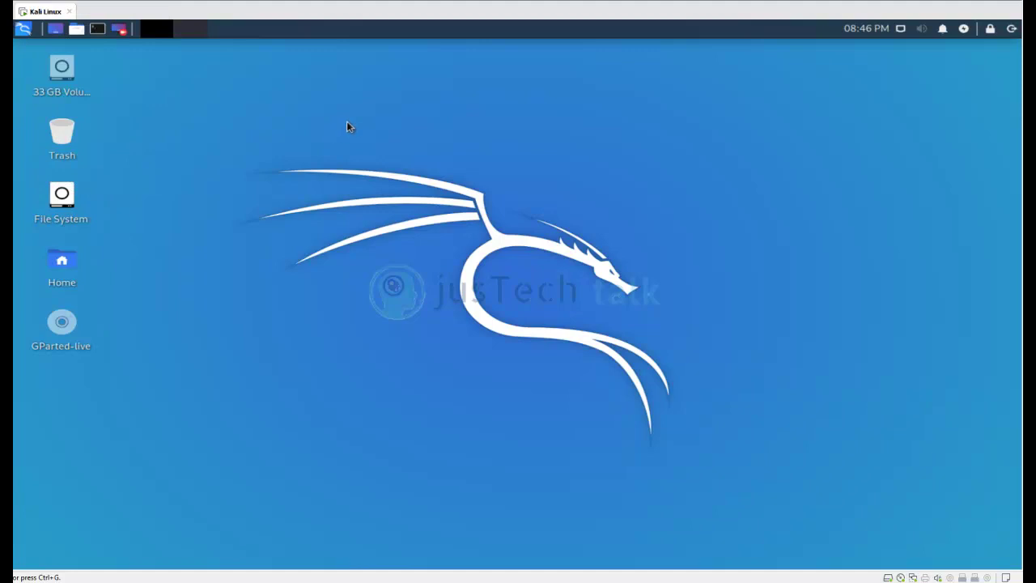
{"action": "left_click", "coordinate": [310, 159]}
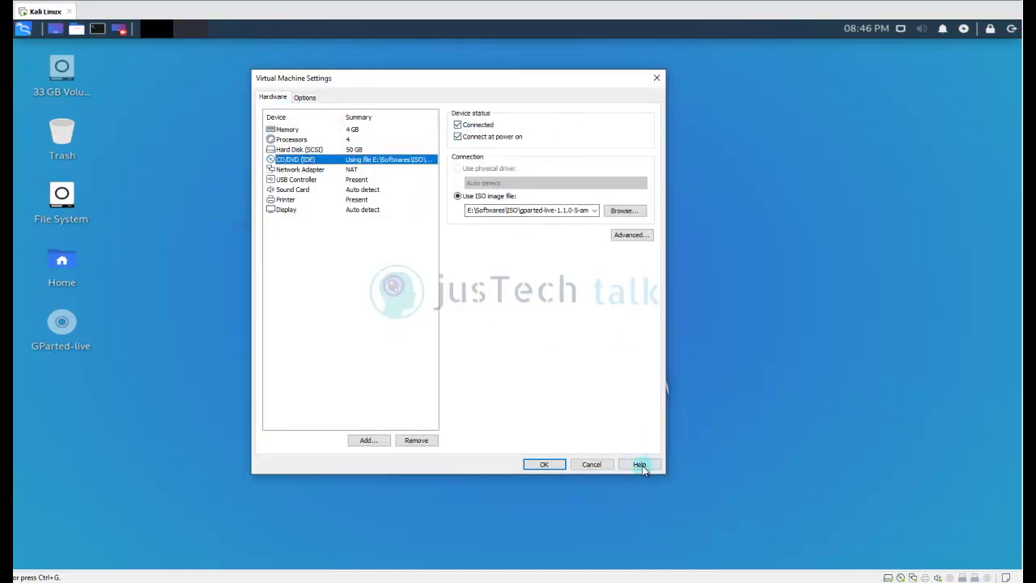
{"action": "left_click", "coordinate": [592, 464]}
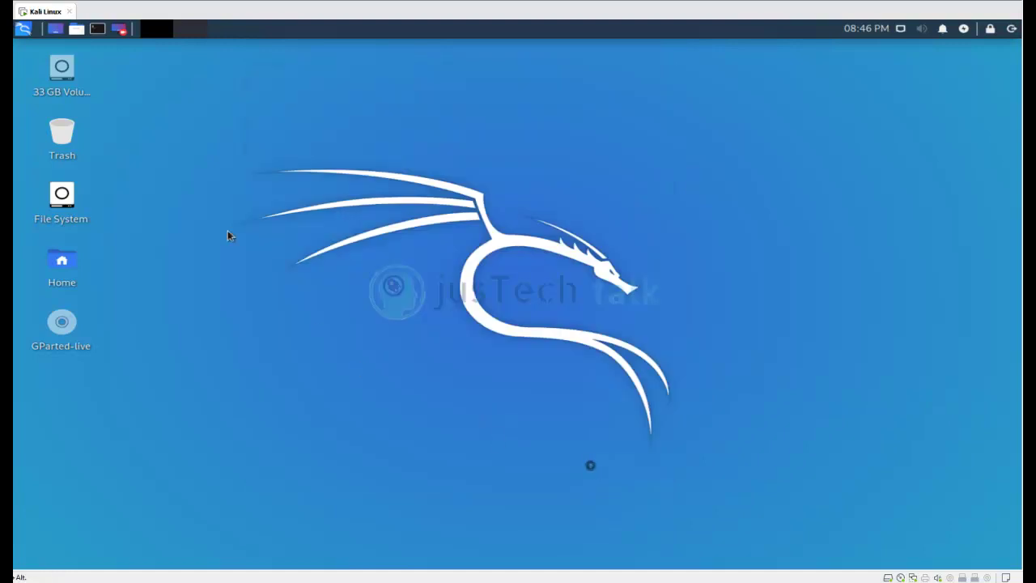
{"action": "right_click", "coordinate": [41, 14]}
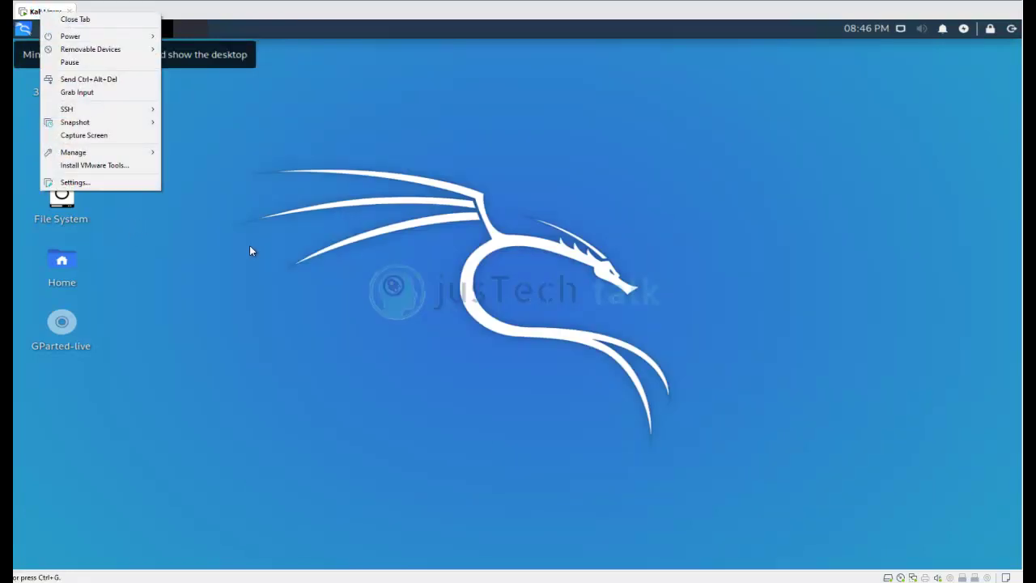
{"action": "left_click", "coordinate": [321, 261]}
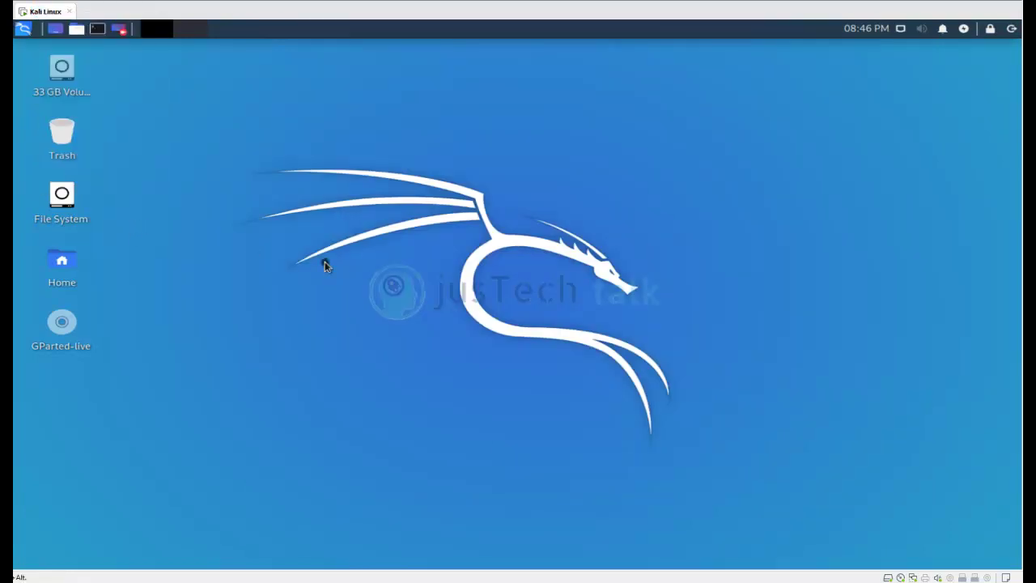
Restart Kali and boot the 'GParted Live (Default settings)' entry, stopping the countdown.
{"action": "left_click", "coordinate": [1012, 29]}
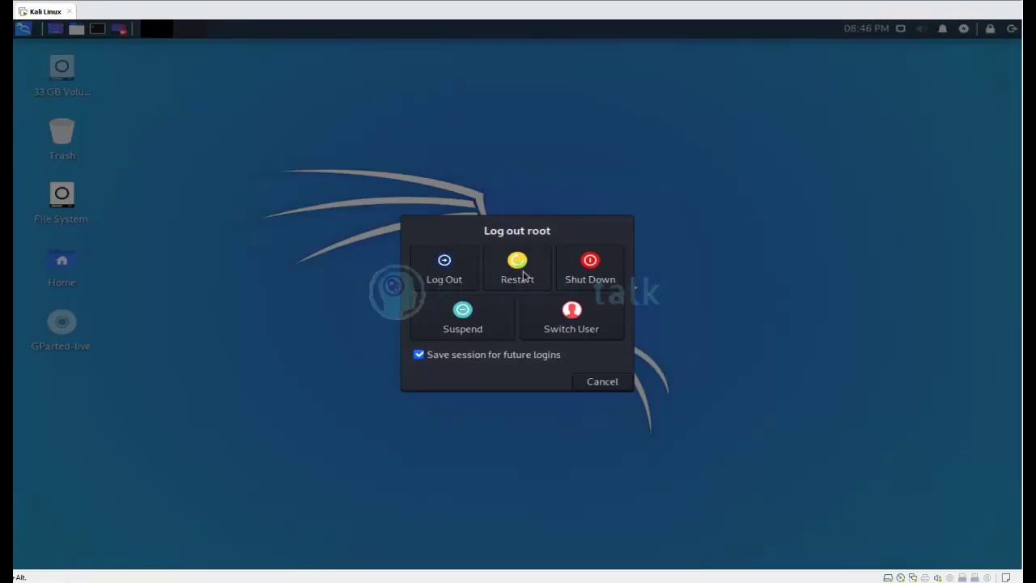
{"action": "left_click", "coordinate": [515, 270]}
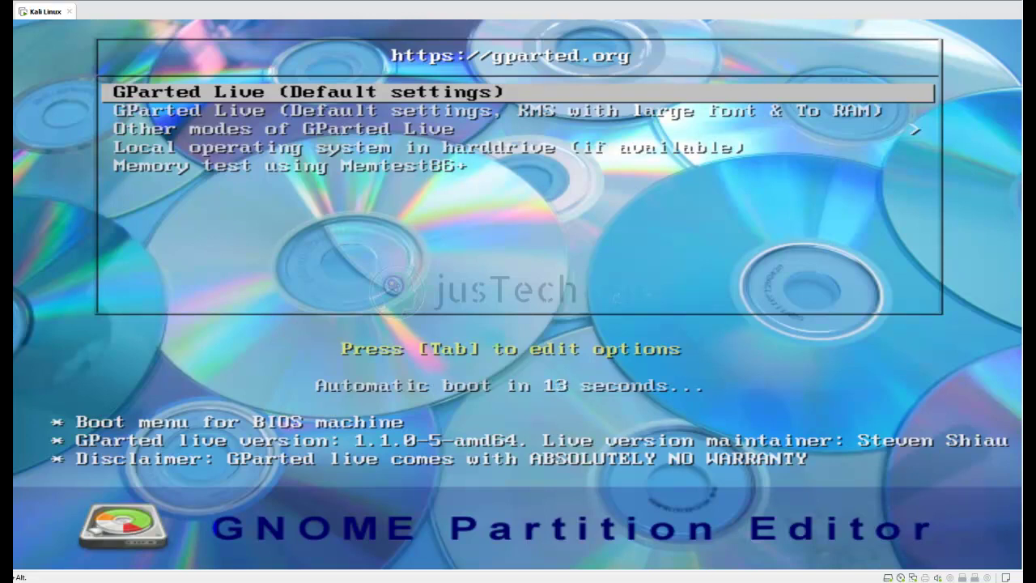
{"action": "key", "text": "Up"}
{"action": "key", "text": "Return"}
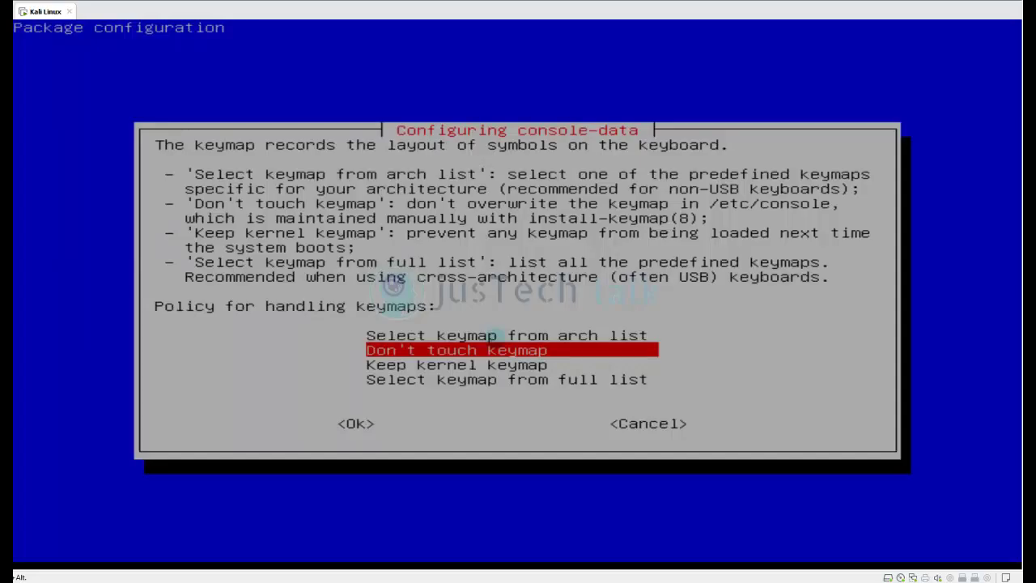
Keep the default keymap, choose US English (33), and start GParted in graphical mode 0.
{"action": "key", "text": "Return"}
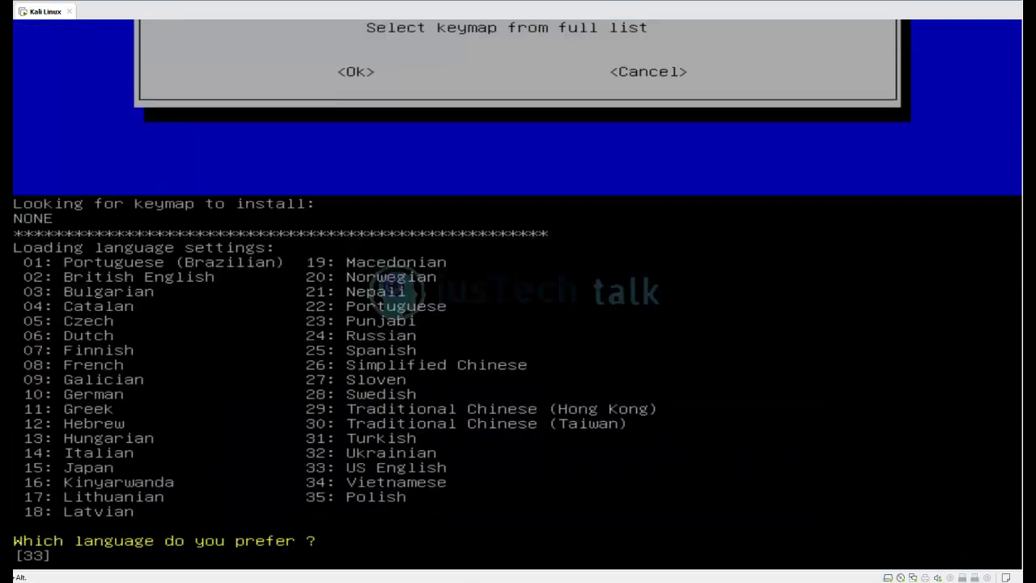
{"action": "key", "text": "Return"}
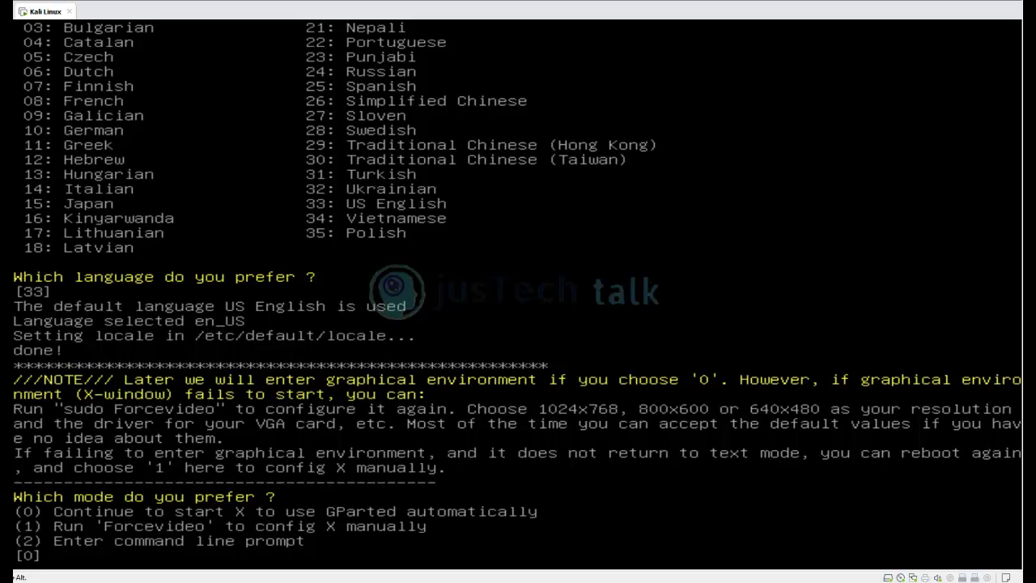
{"action": "key", "text": "Insert"}
{"action": "key", "text": "BackSpace"}
{"action": "key", "text": "BackSpace"}
{"action": "key", "text": "BackSpace"}
{"action": "key", "text": "BackSpace"}
{"action": "key", "text": "BackSpace"}
{"action": "type", "text": "0"}
{"action": "key", "text": "Return"}
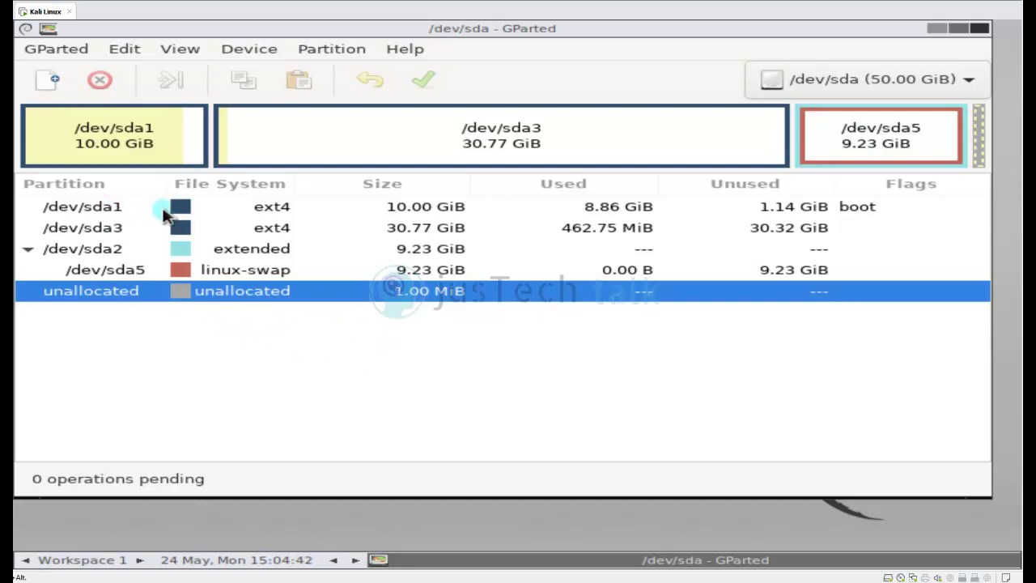
Open Resize/Move for /dev/sda1, which shows a 10240 MiB maximum size.
{"action": "right_click", "coordinate": [120, 276]}
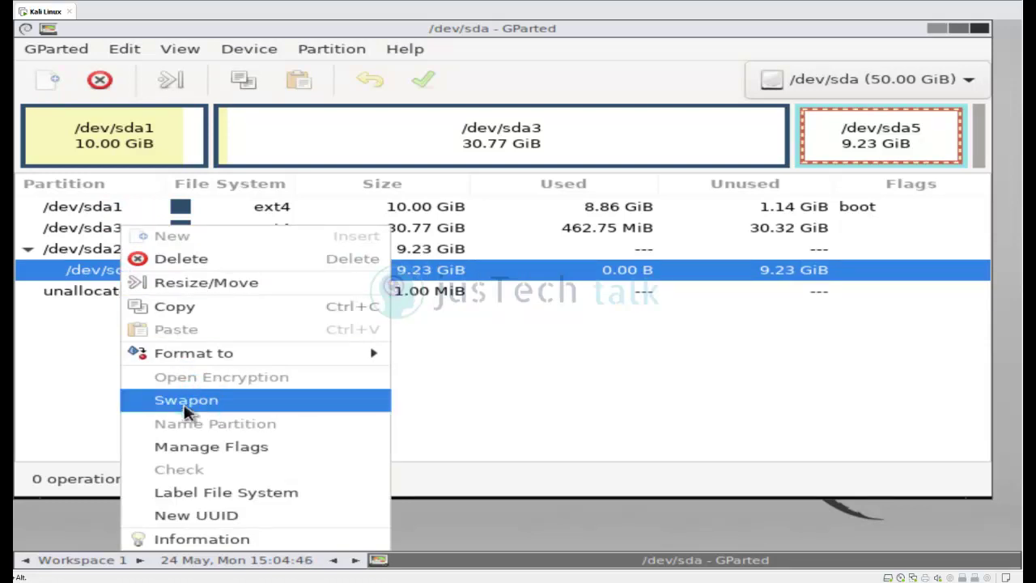
{"action": "left_click", "coordinate": [85, 396]}
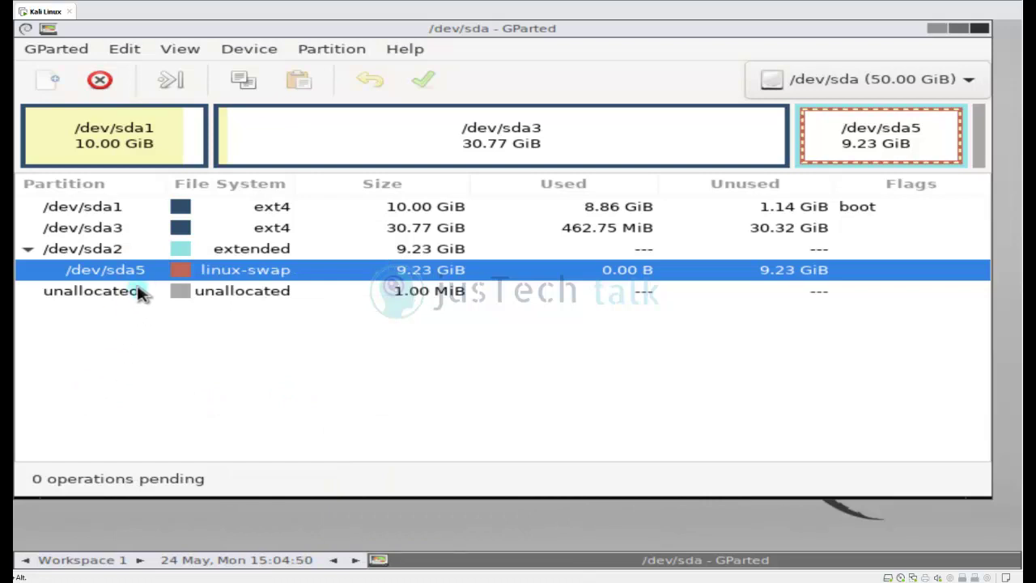
{"action": "left_click", "coordinate": [113, 212]}
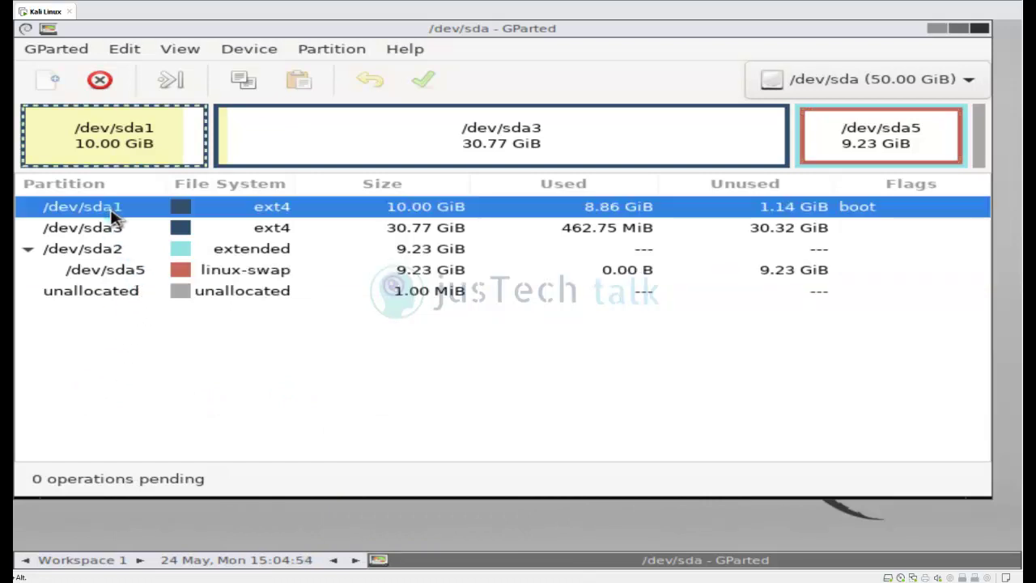
{"action": "right_click", "coordinate": [114, 214]}
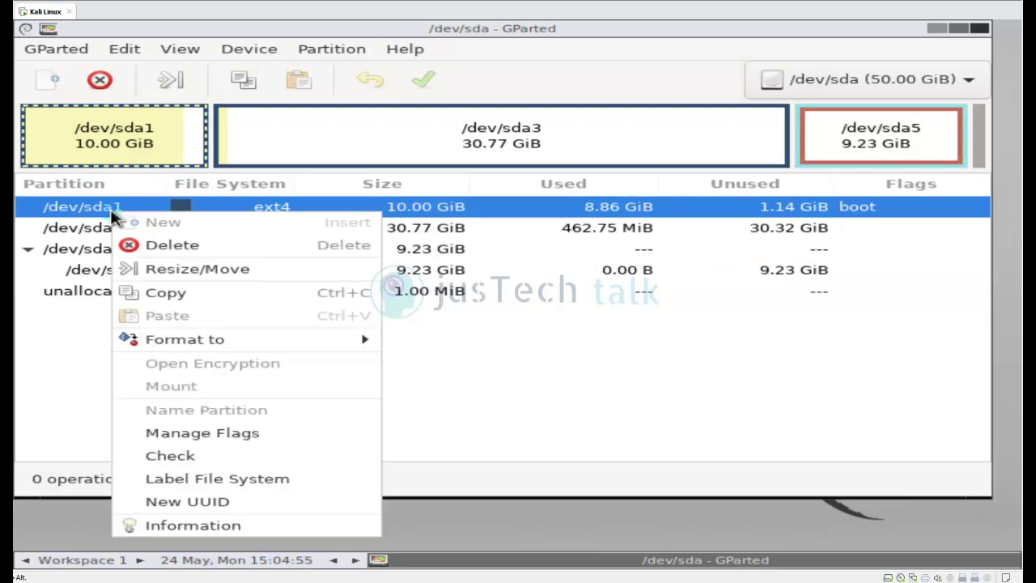
{"action": "left_click", "coordinate": [188, 269]}
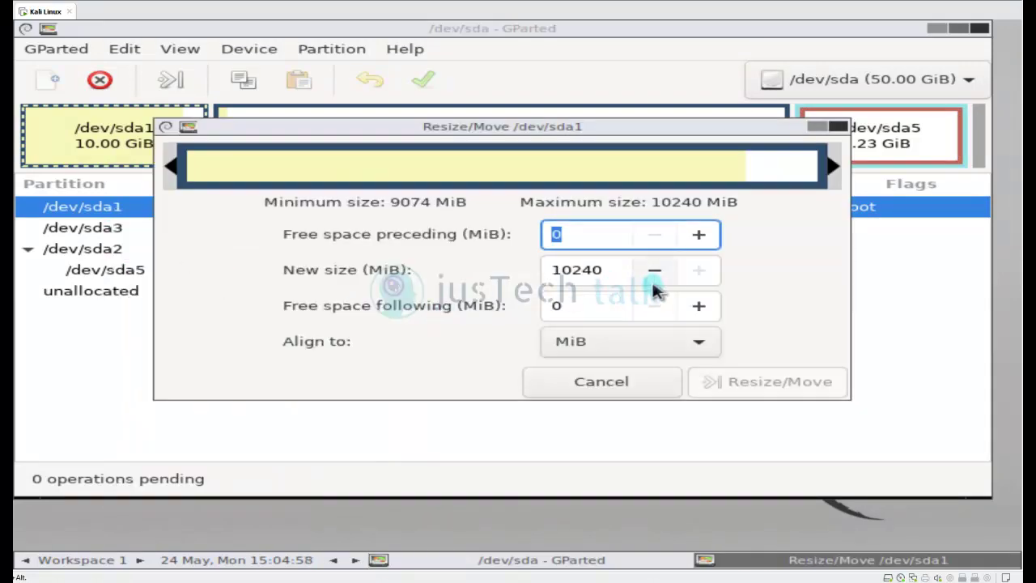
Close the /dev/sda1 resize dialog unchanged and open Resize/Move for /dev/sda3.
{"action": "left_click", "coordinate": [657, 387]}
{"action": "right_click", "coordinate": [293, 141]}
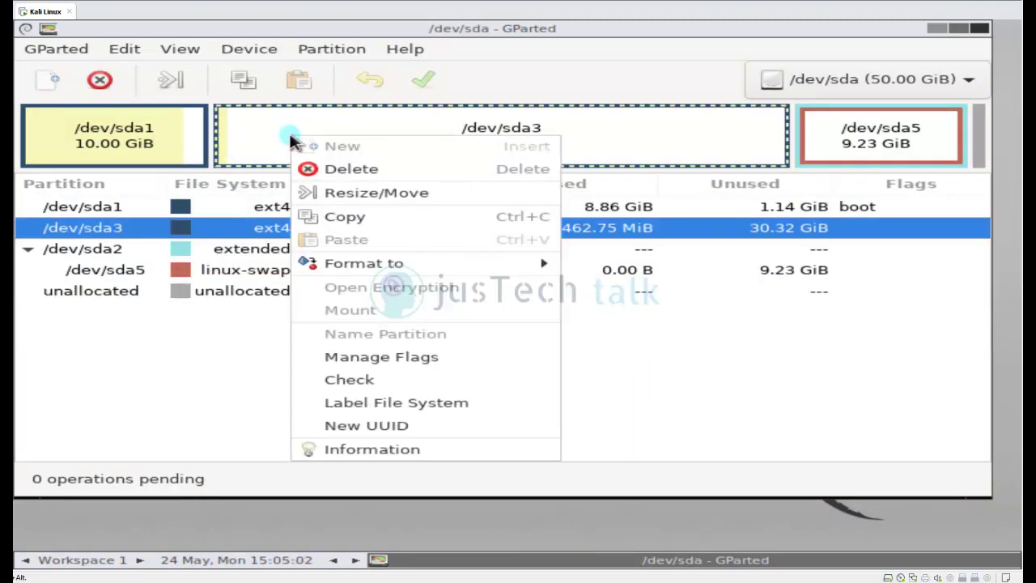
{"action": "left_click", "coordinate": [388, 192]}
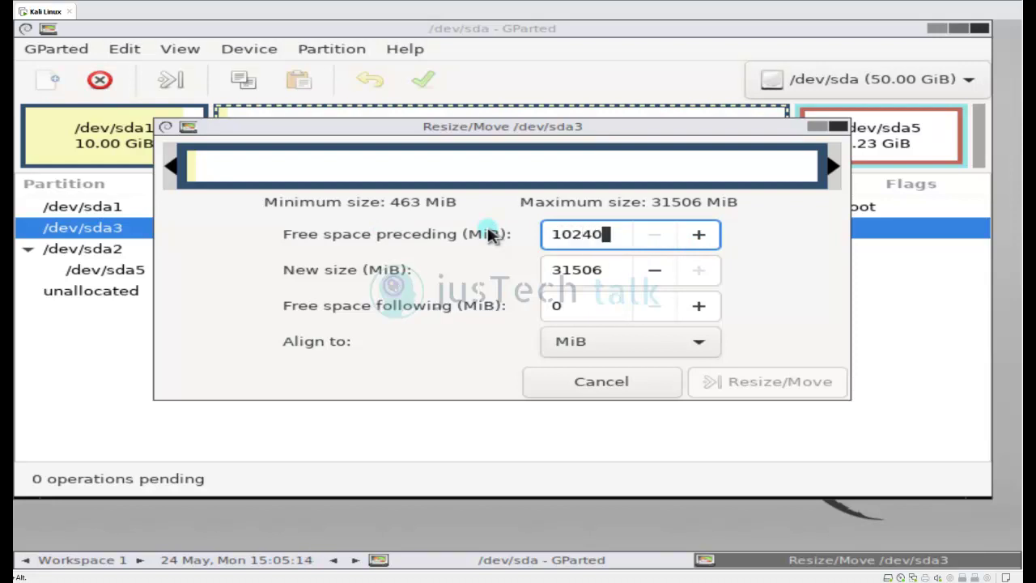
Move /dev/sda3 right with 10240 MiB free space preceding, and accept the boot warning.
{"action": "key", "text": "BackSpace"}
{"action": "key", "text": "BackSpace"}
{"action": "left_click", "coordinate": [656, 273]}
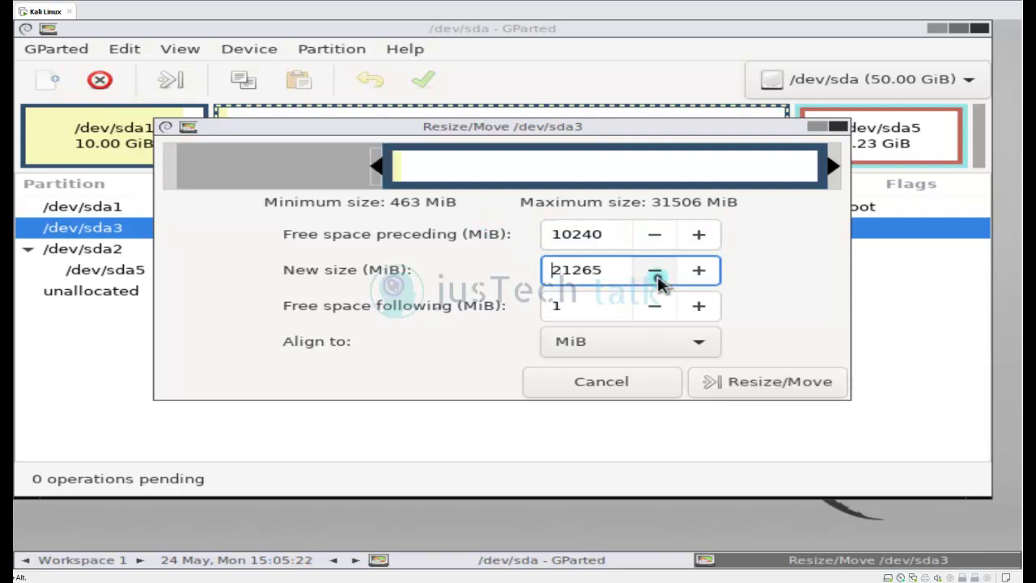
{"action": "left_click", "coordinate": [701, 274]}
{"action": "left_click", "coordinate": [701, 274]}
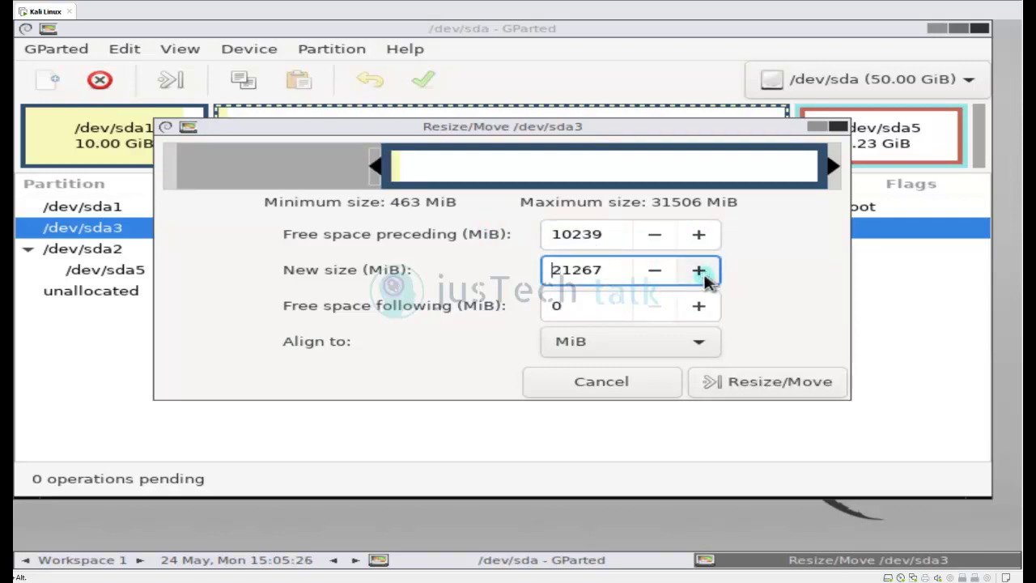
{"action": "left_click", "coordinate": [698, 235]}
{"action": "left_click", "coordinate": [771, 383]}
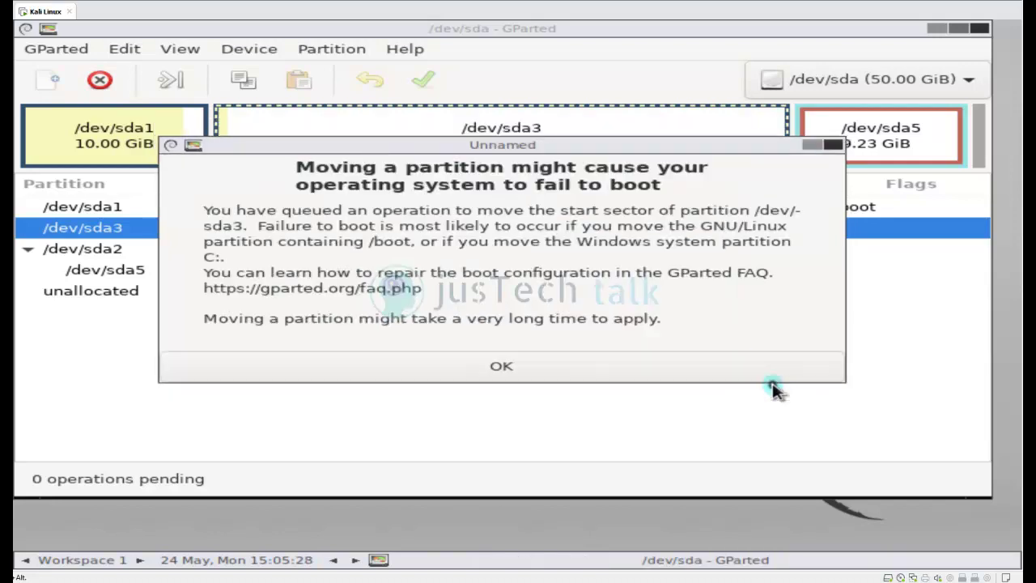
{"action": "left_click", "coordinate": [546, 374]}
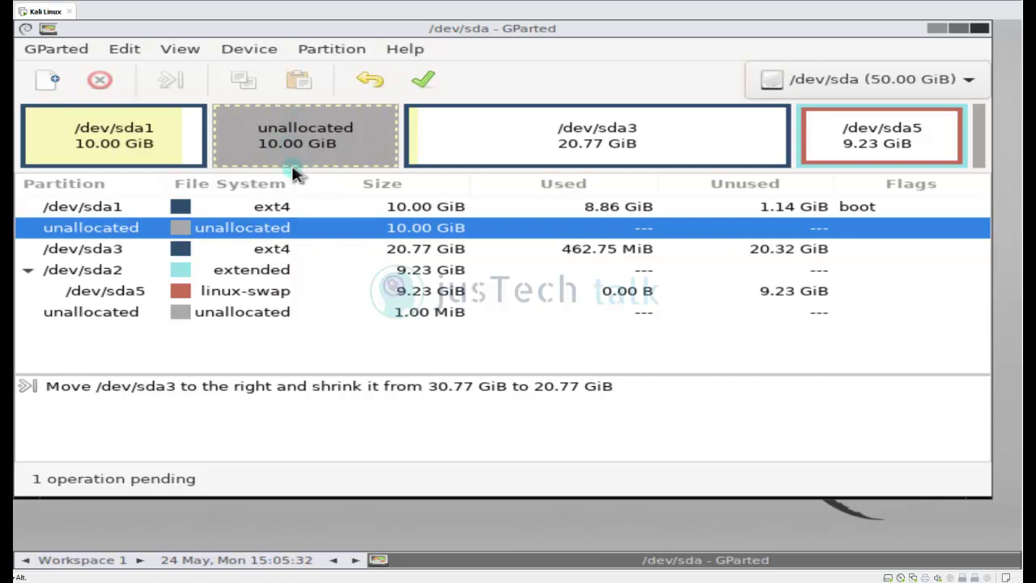
Stretch /dev/sda1 over the free space after it and set its size to 20480 MiB.
{"action": "right_click", "coordinate": [178, 144]}
{"action": "left_click", "coordinate": [248, 196]}
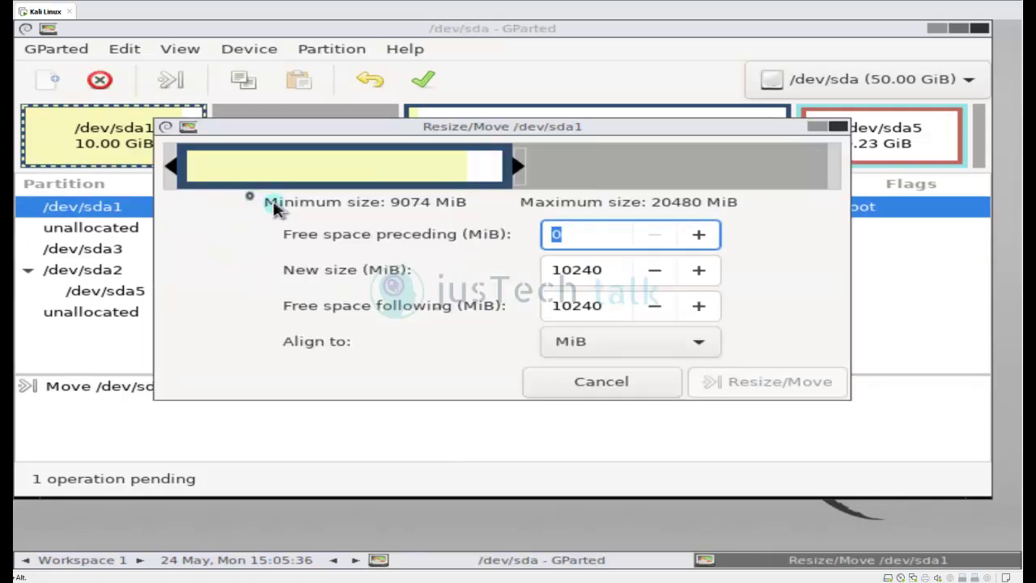
{"action": "left_click_drag", "start_coordinate": [518, 168], "coordinate": [874, 172]}
{"action": "left_click", "coordinate": [795, 381]}
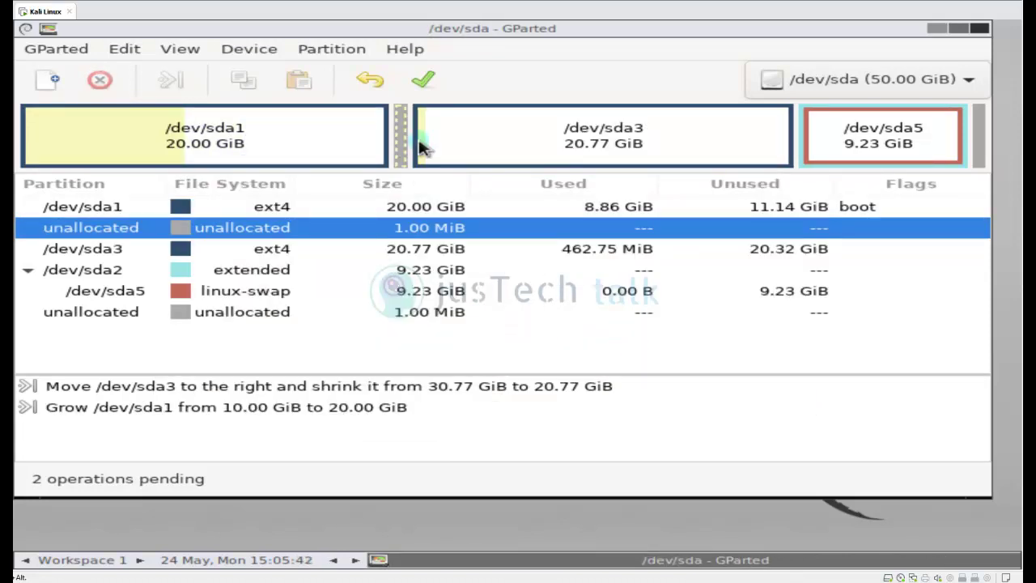
{"action": "right_click", "coordinate": [384, 143]}
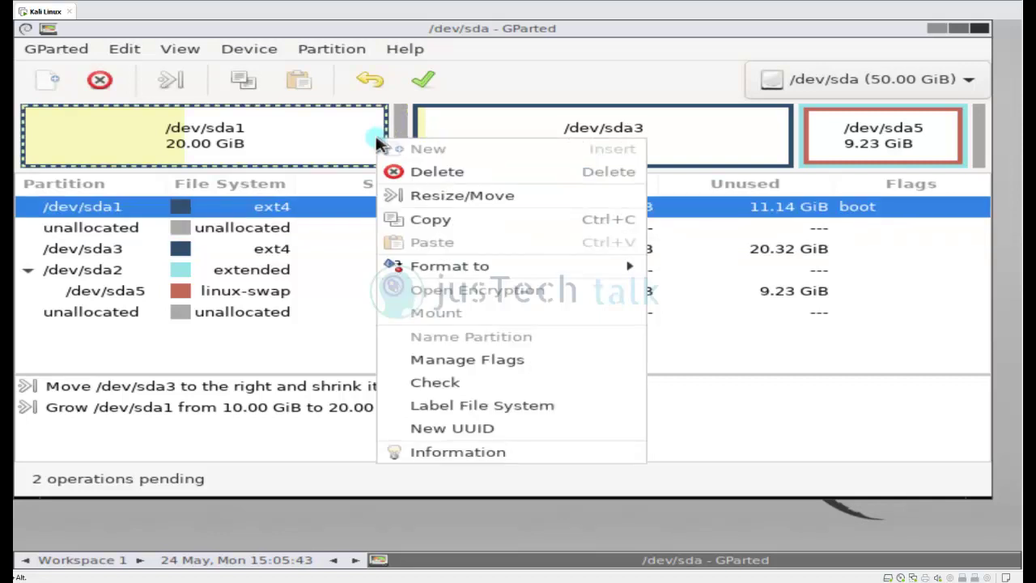
{"action": "left_click", "coordinate": [432, 196]}
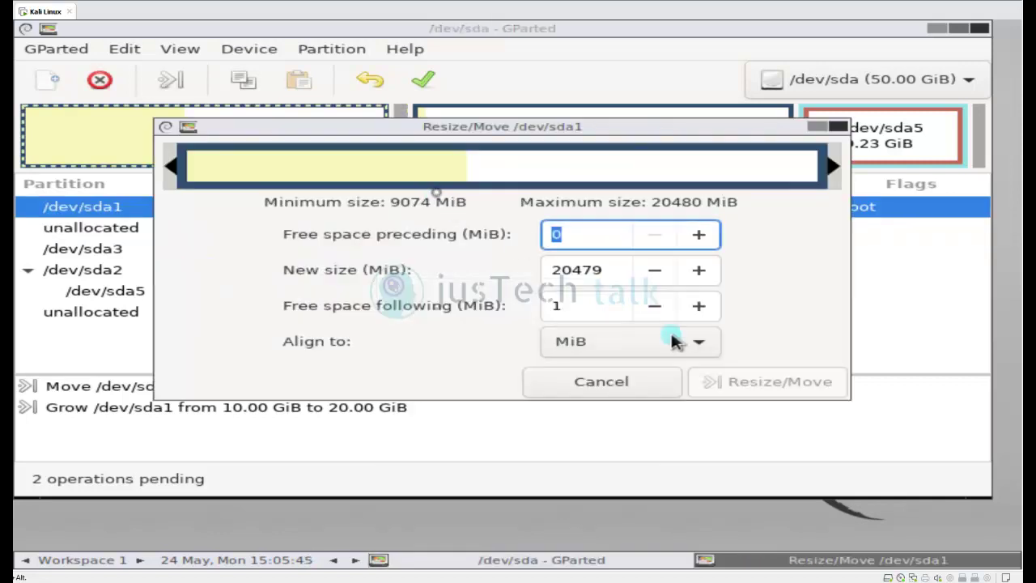
{"action": "left_click", "coordinate": [699, 272]}
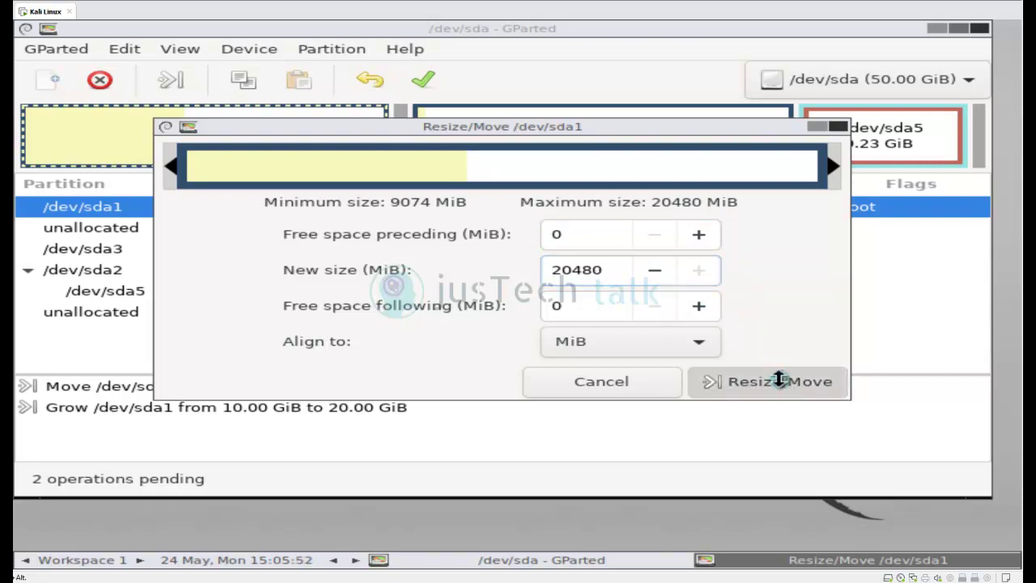
{"action": "left_click", "coordinate": [778, 380]}
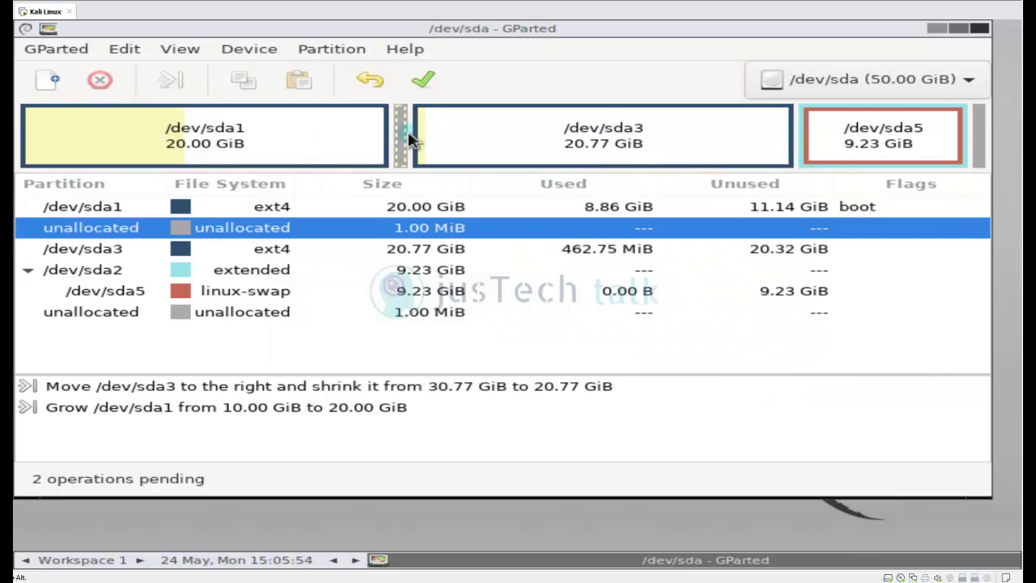
Reopen /dev/sda1's resize settings and confirm a 20480 MiB new size.
{"action": "left_click", "coordinate": [423, 140]}
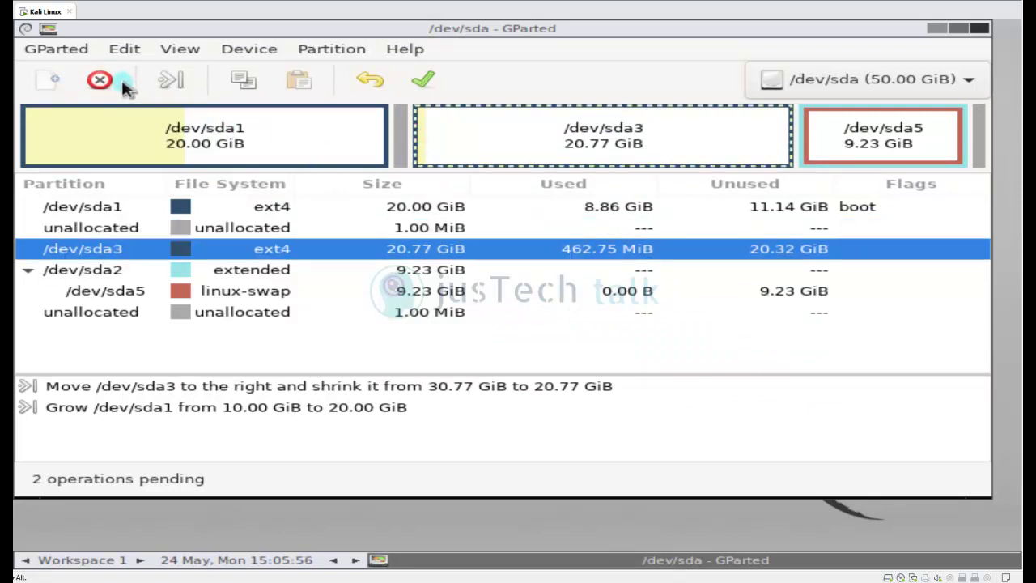
{"action": "right_click", "coordinate": [534, 143]}
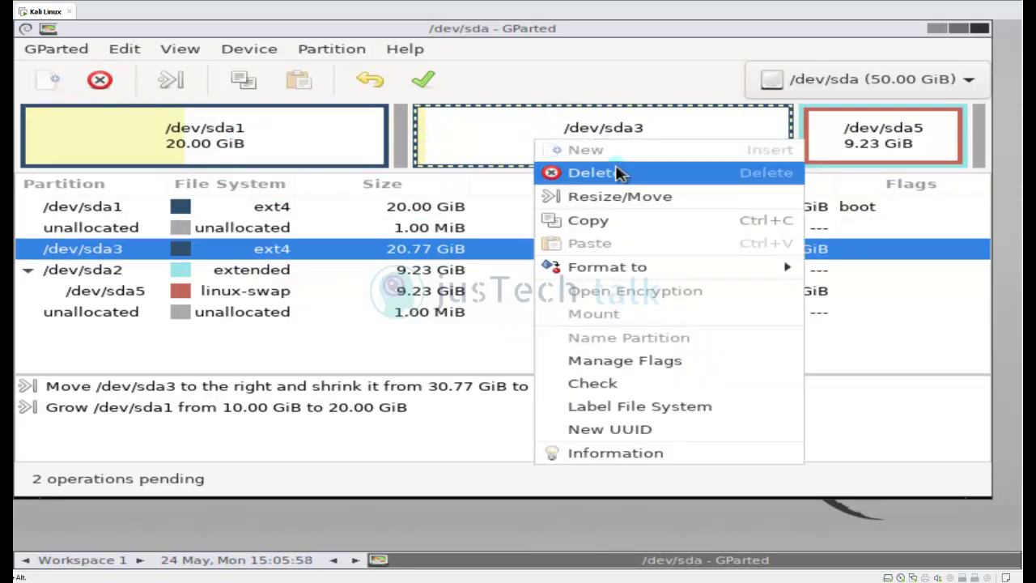
{"action": "left_click", "coordinate": [248, 231]}
{"action": "left_click", "coordinate": [248, 231]}
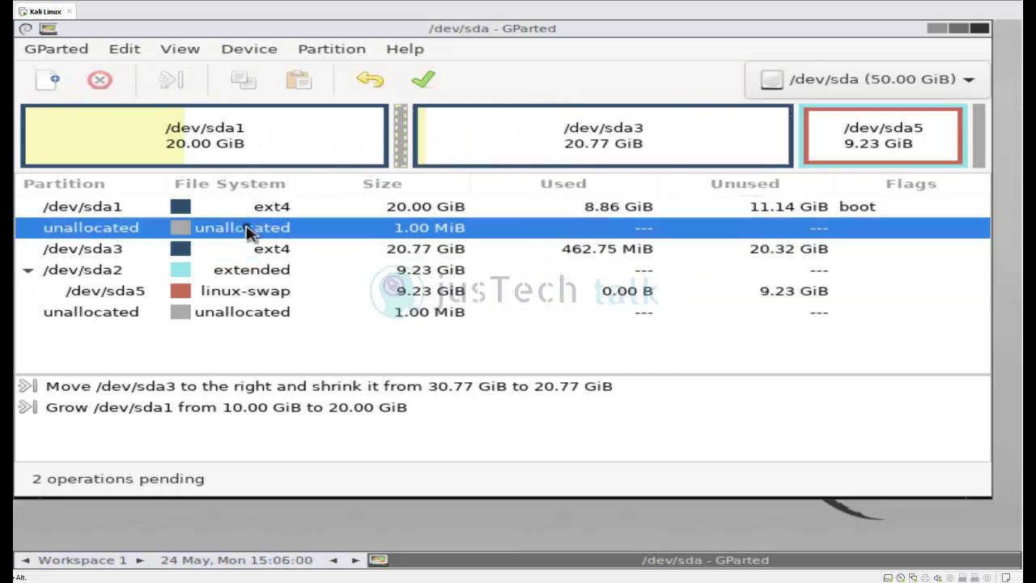
{"action": "right_click", "coordinate": [348, 143]}
{"action": "left_click", "coordinate": [437, 204]}
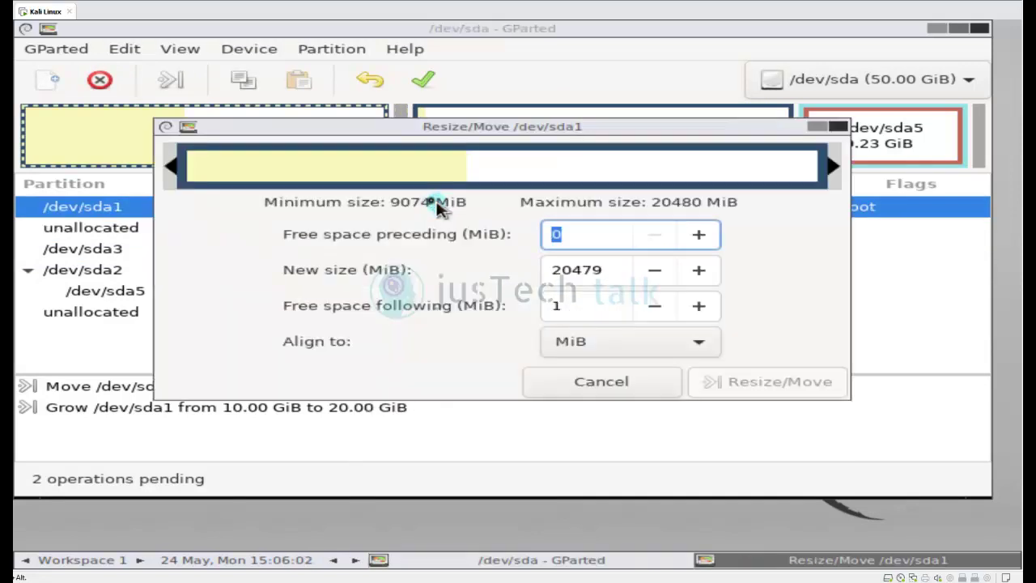
{"action": "left_click", "coordinate": [698, 271]}
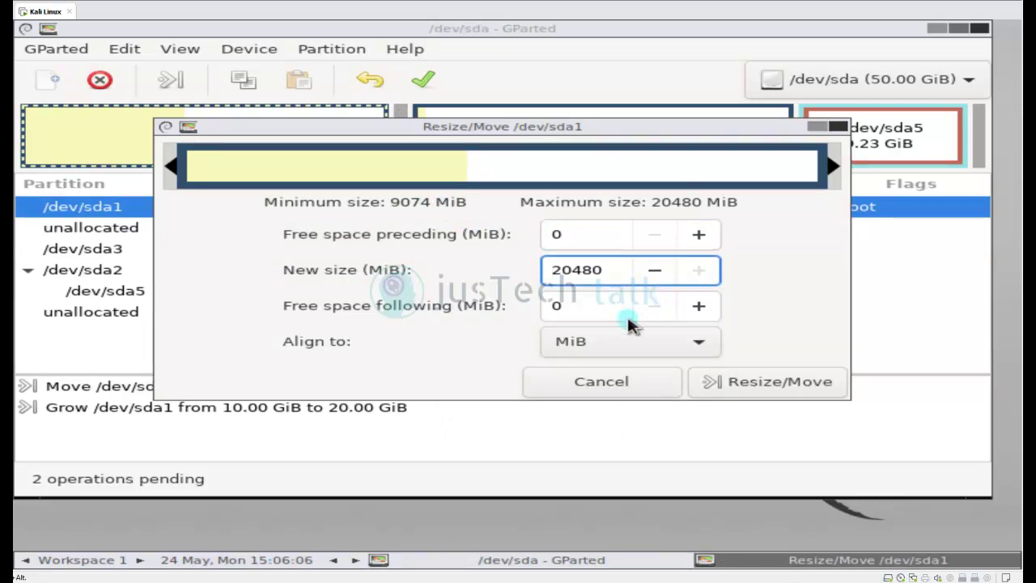
{"action": "left_click", "coordinate": [751, 384]}
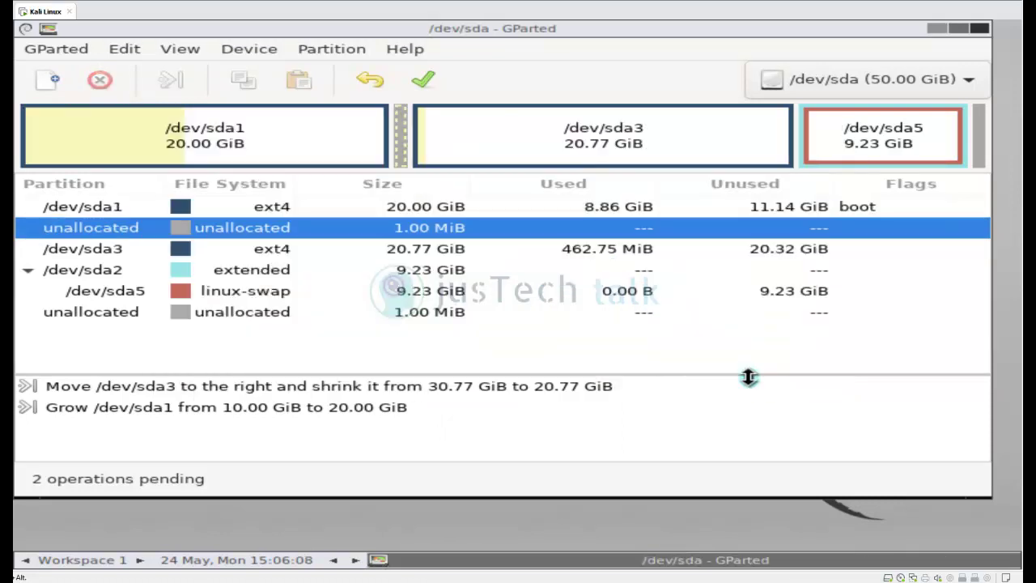
Apply both pending operations, review their details, and close the finished progress window.
{"action": "left_click", "coordinate": [421, 83]}
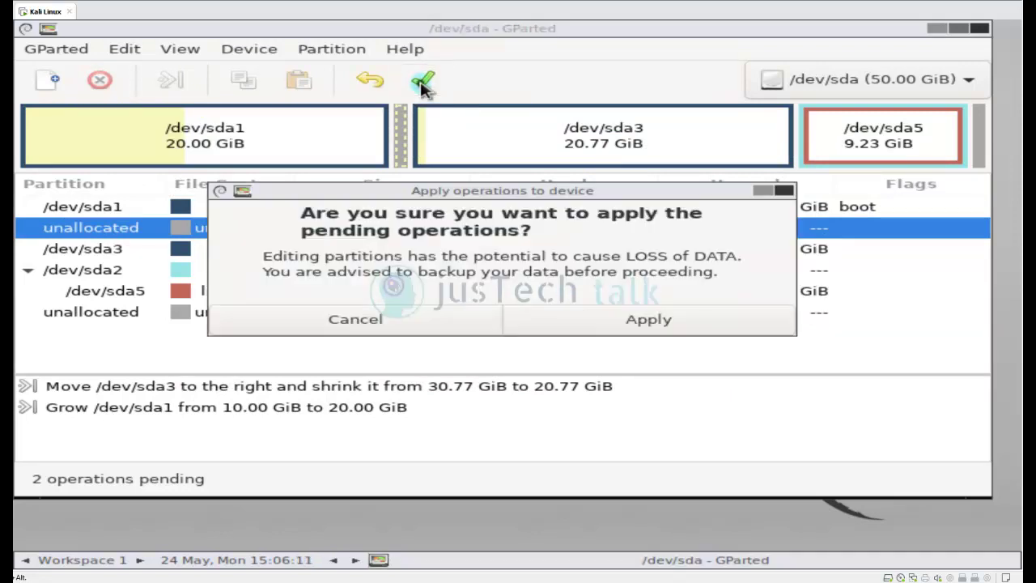
{"action": "left_click", "coordinate": [652, 326]}
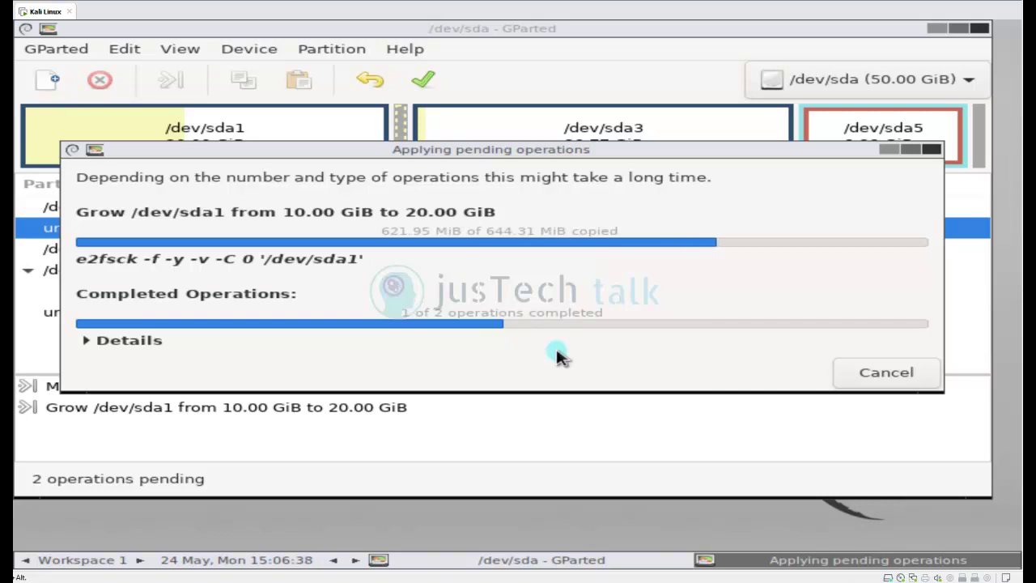
{"action": "left_click", "coordinate": [88, 341]}
{"action": "left_click_drag", "start_coordinate": [502, 153], "coordinate": [487, 116]}
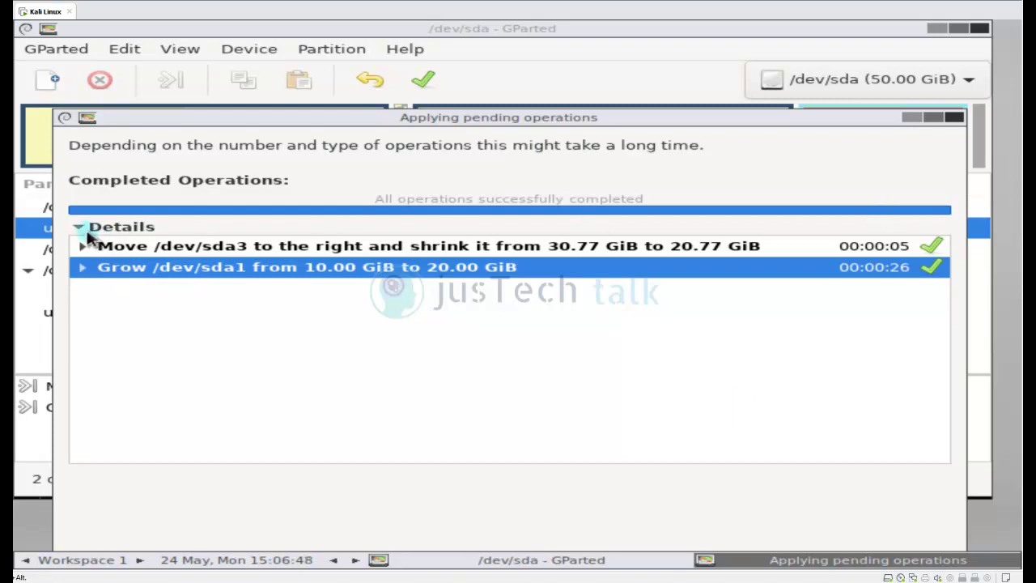
{"action": "left_click", "coordinate": [79, 227]}
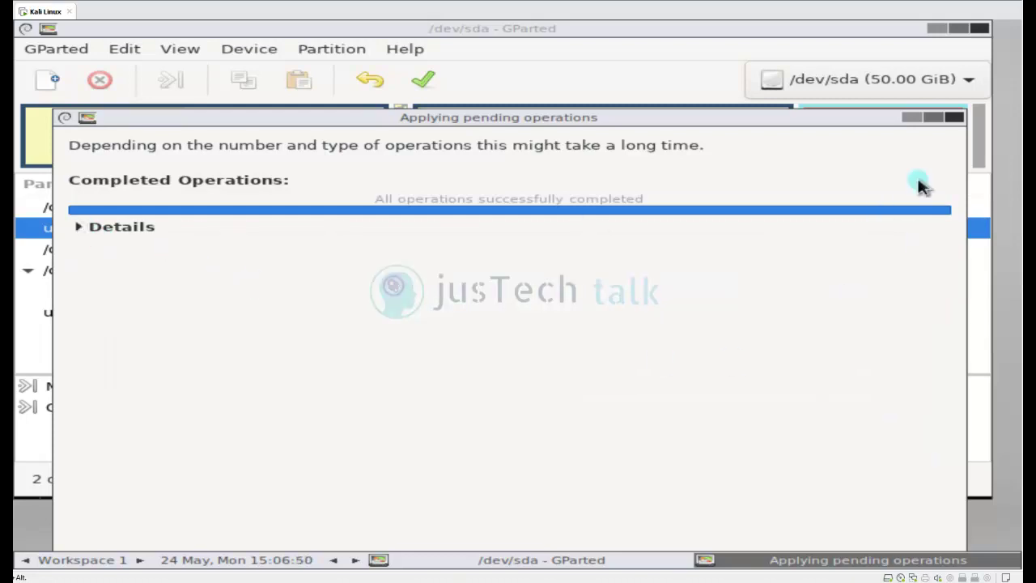
{"action": "left_click", "coordinate": [934, 119]}
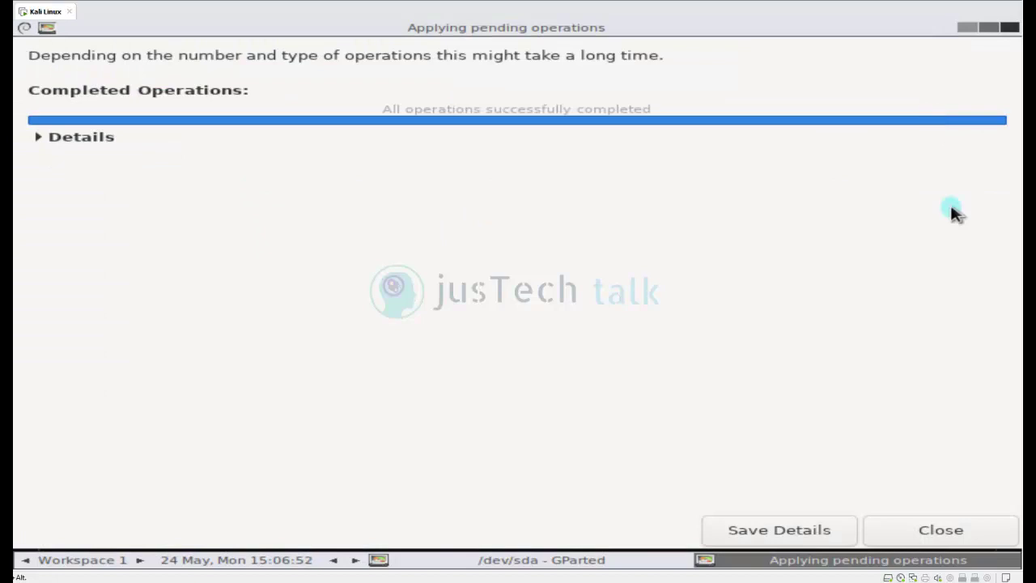
{"action": "left_click", "coordinate": [938, 533]}
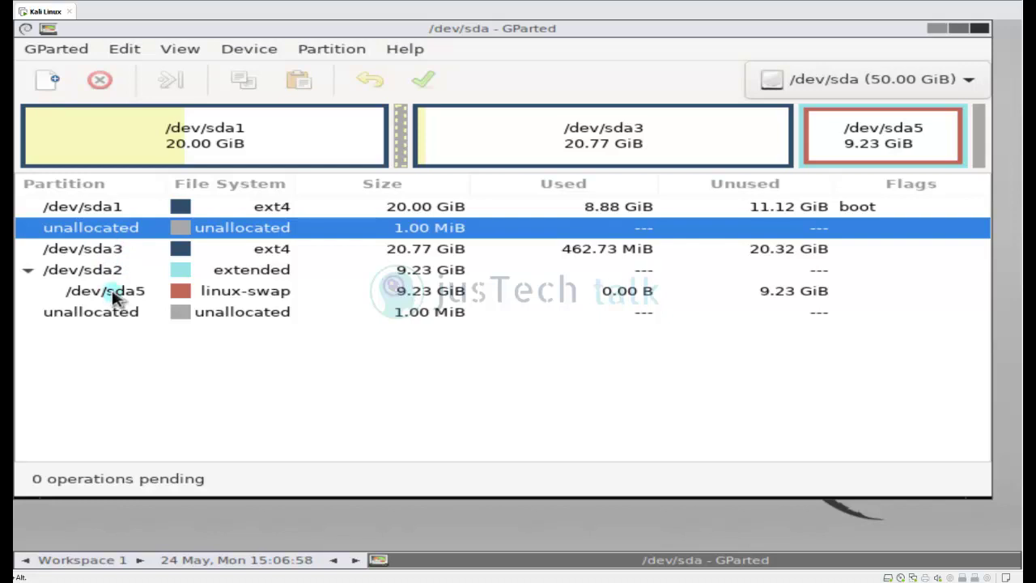
Turn on swap for /dev/sda5, then check /dev/sda1's resize limits without changing anything.
{"action": "right_click", "coordinate": [113, 296]}
{"action": "left_click", "coordinate": [226, 400]}
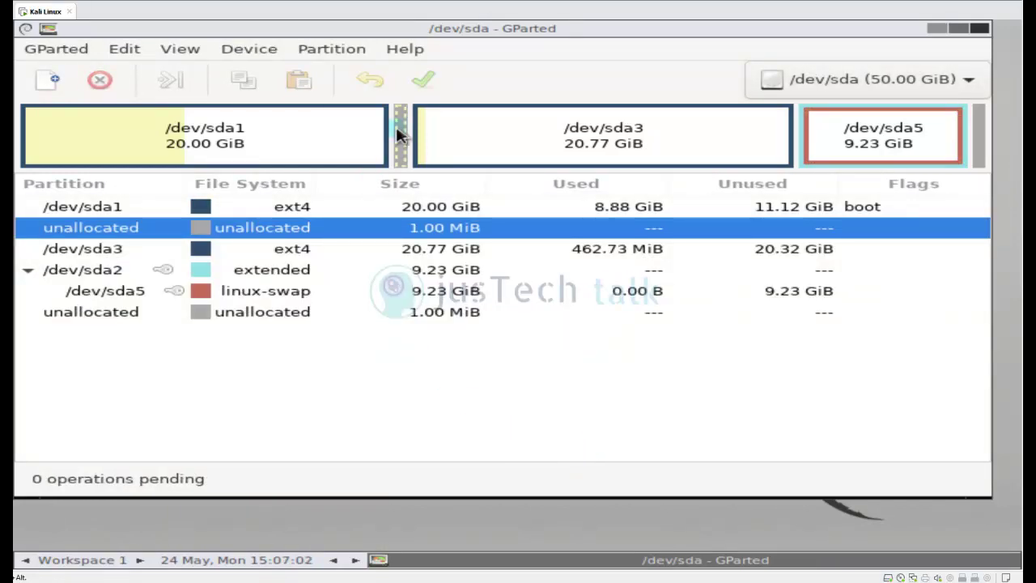
{"action": "right_click", "coordinate": [111, 208]}
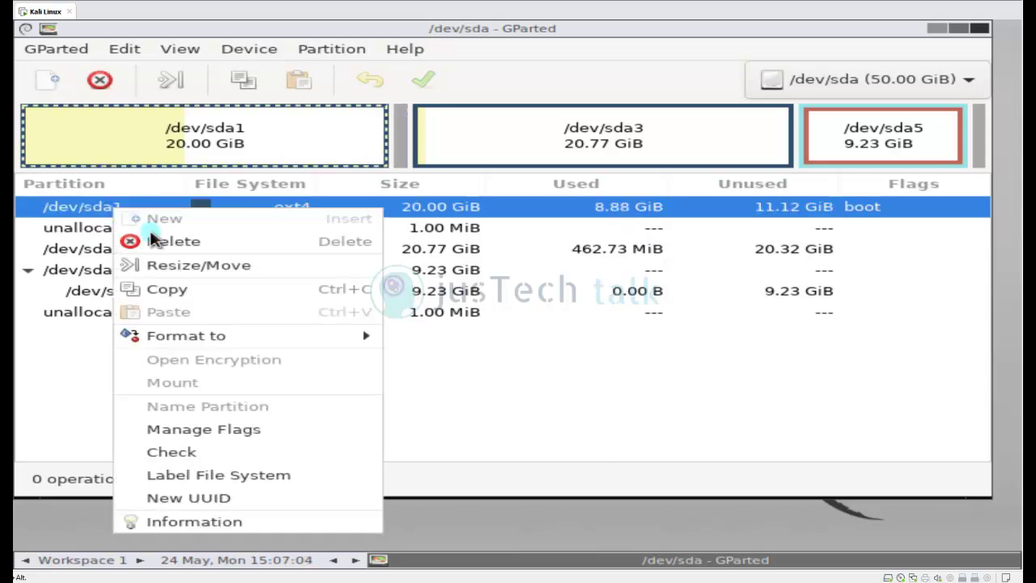
{"action": "left_click", "coordinate": [206, 272]}
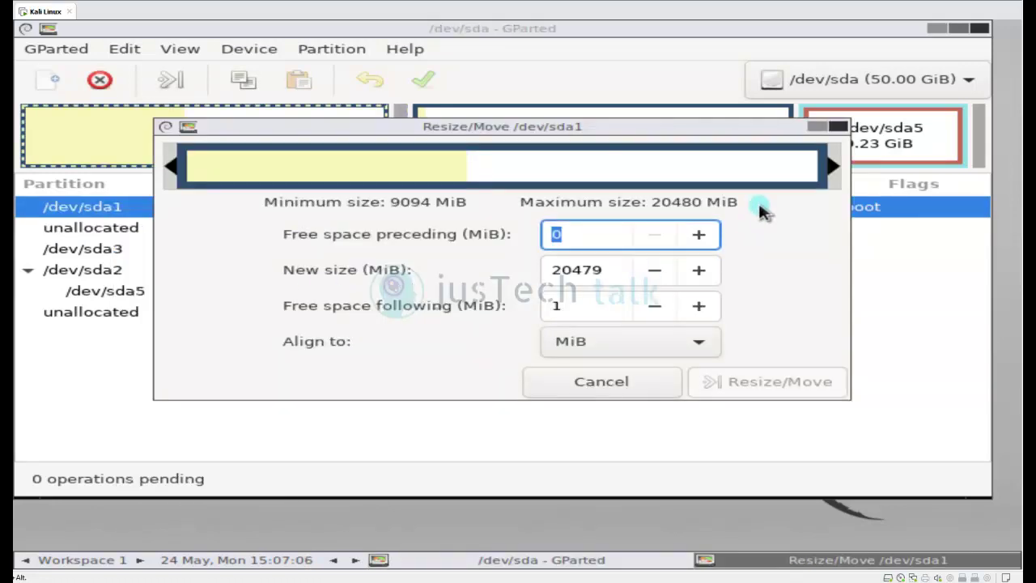
{"action": "left_click", "coordinate": [839, 127]}
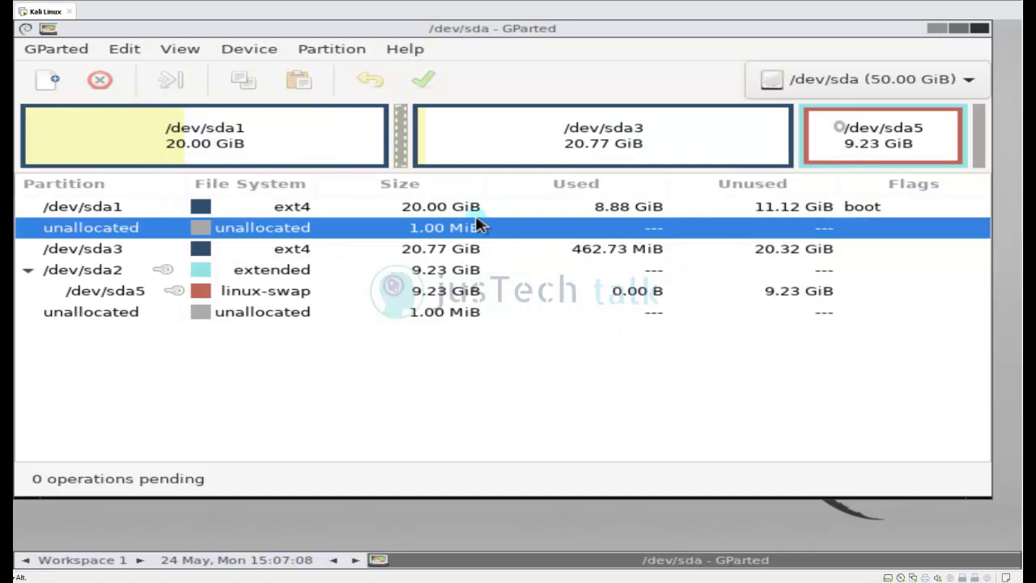
Disconnect the GParted Live ISO from the VM's CD/DVD drive, overriding the guest's lock.
{"action": "right_click", "coordinate": [51, 16]}
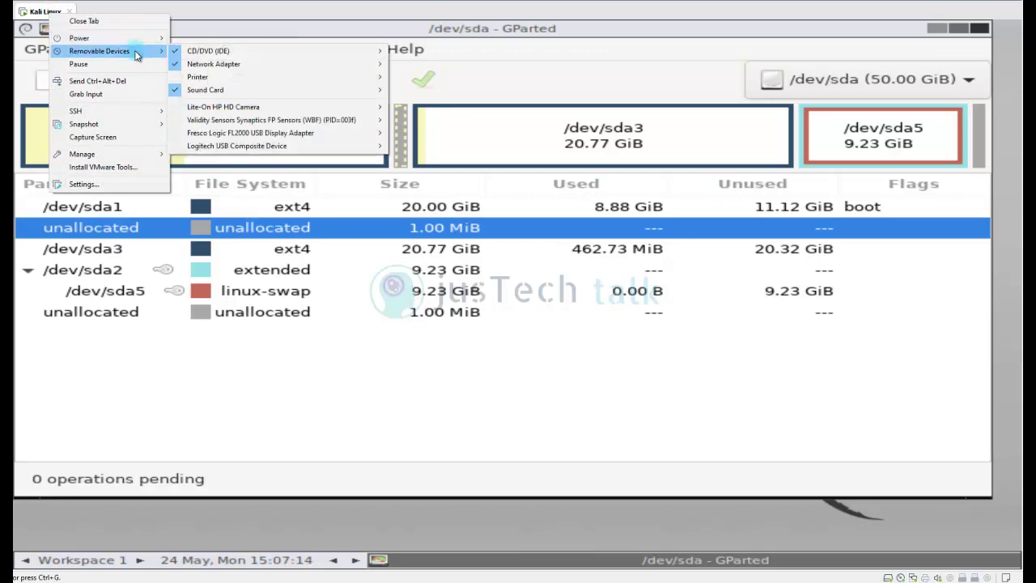
{"action": "mouse_move", "coordinate": [127, 52]}
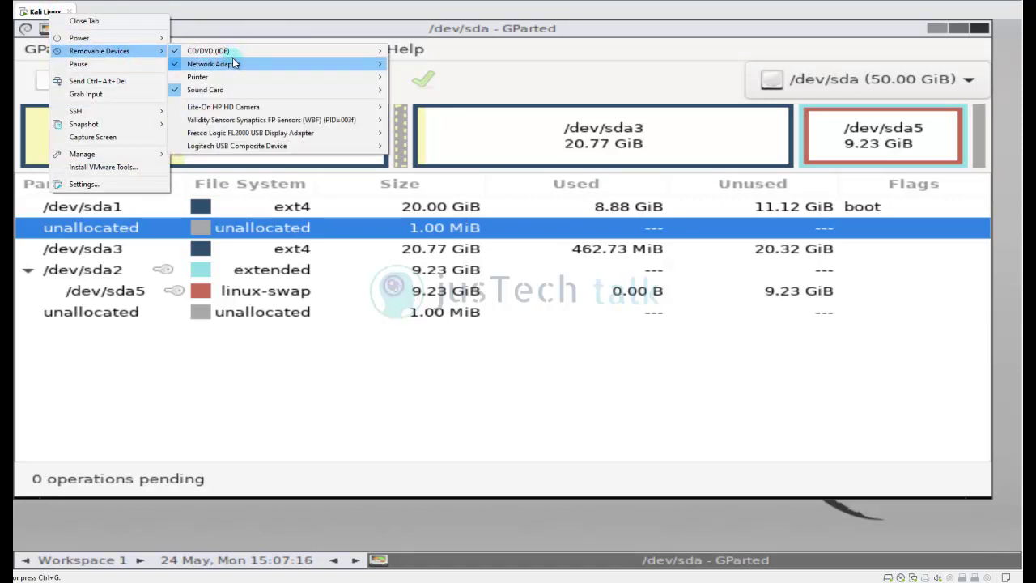
{"action": "mouse_move", "coordinate": [305, 48]}
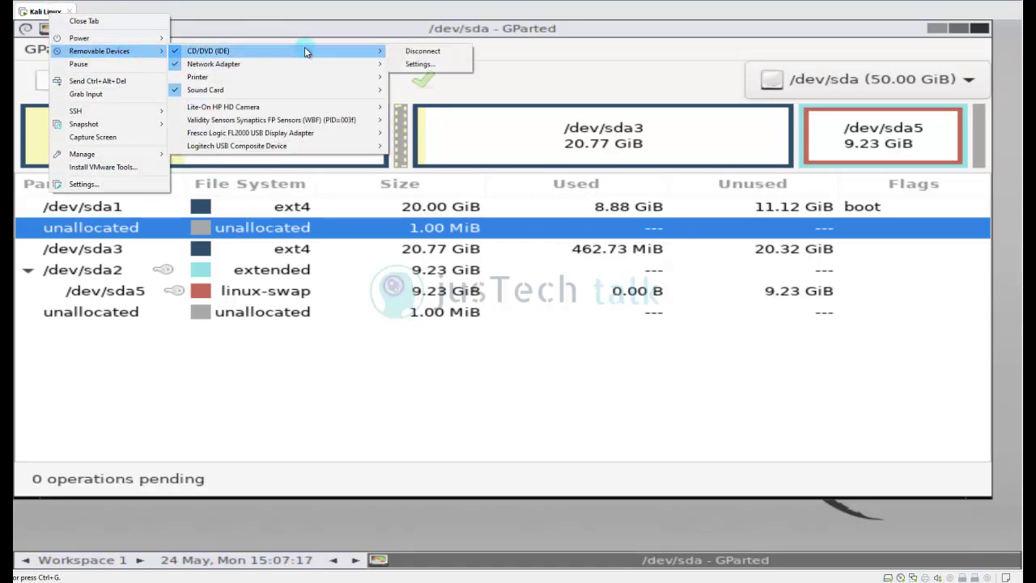
{"action": "left_click", "coordinate": [443, 65]}
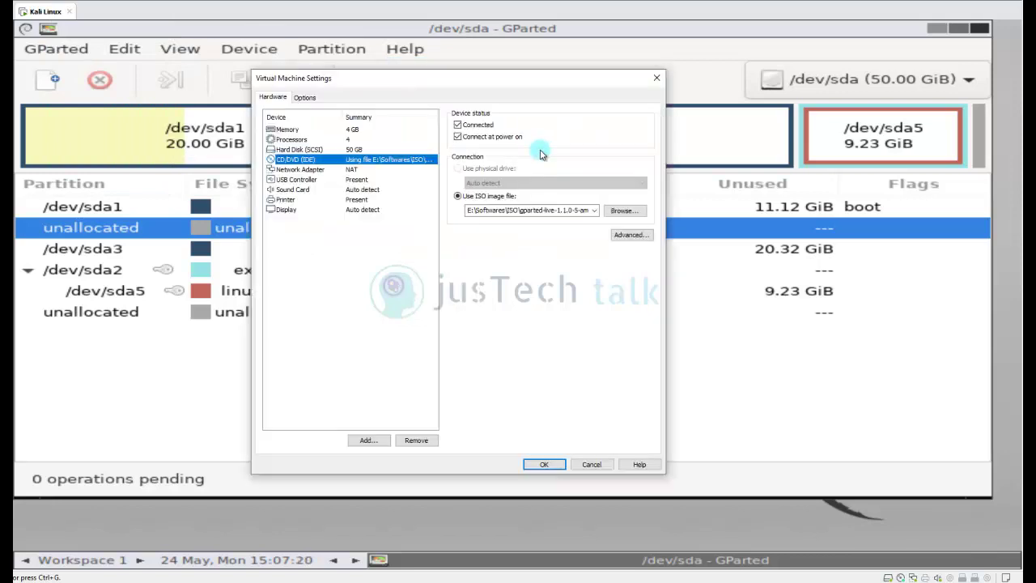
{"action": "left_click", "coordinate": [457, 125]}
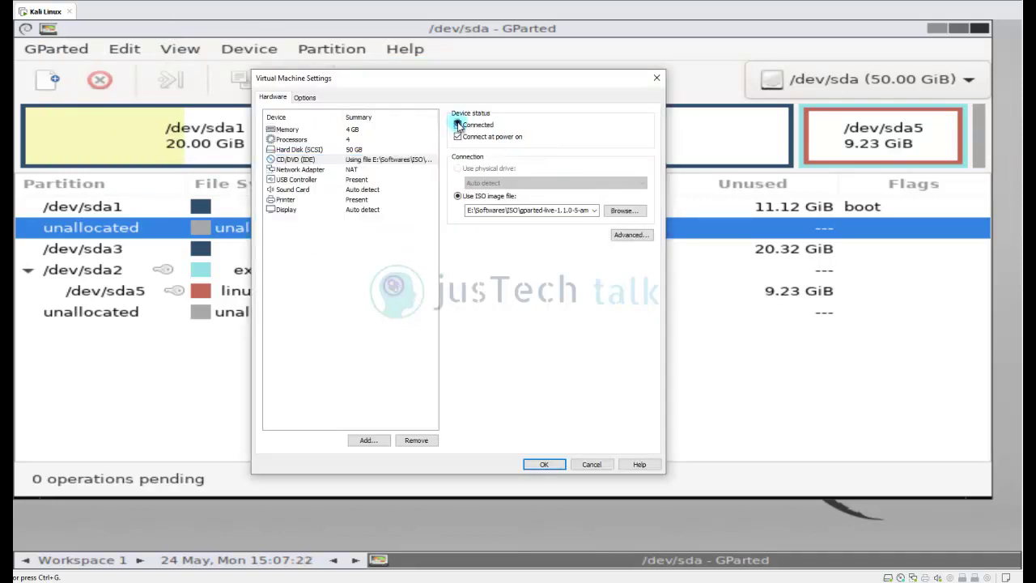
{"action": "left_click", "coordinate": [544, 465]}
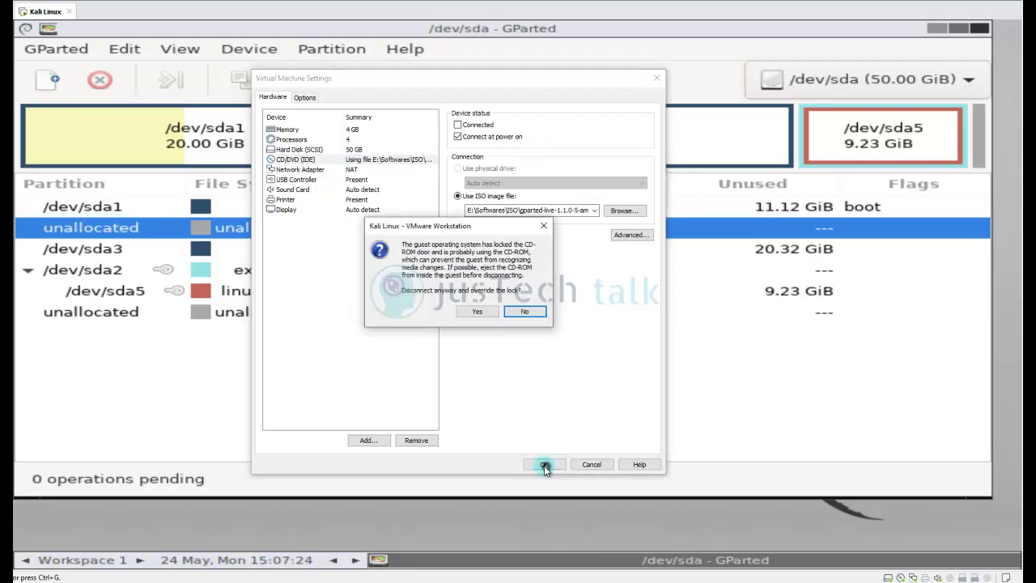
{"action": "left_click", "coordinate": [478, 312]}
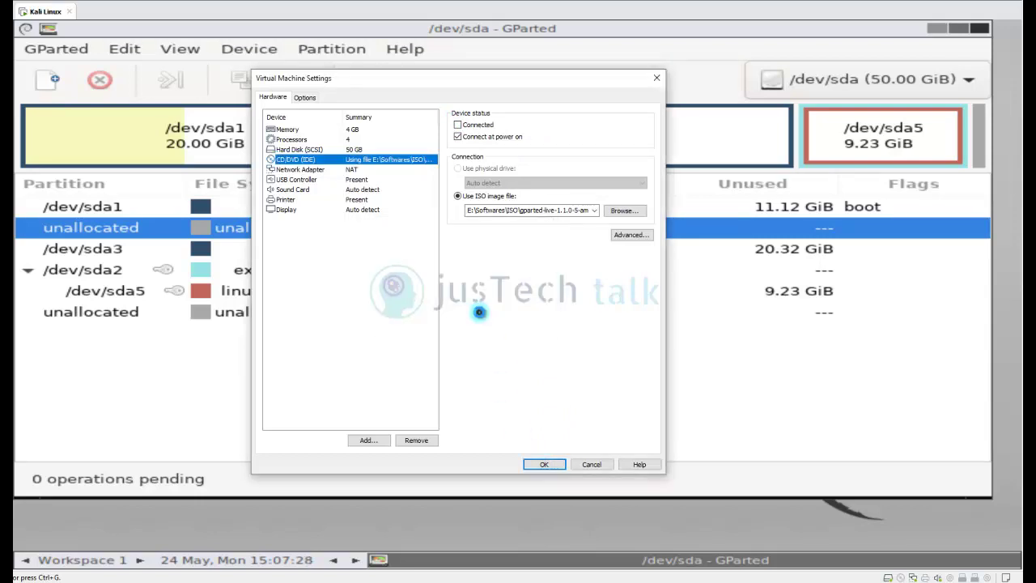
Close GParted and restart the Kali guest from the VM's power menu.
{"action": "right_click", "coordinate": [45, 10]}
{"action": "mouse_move", "coordinate": [125, 39]}
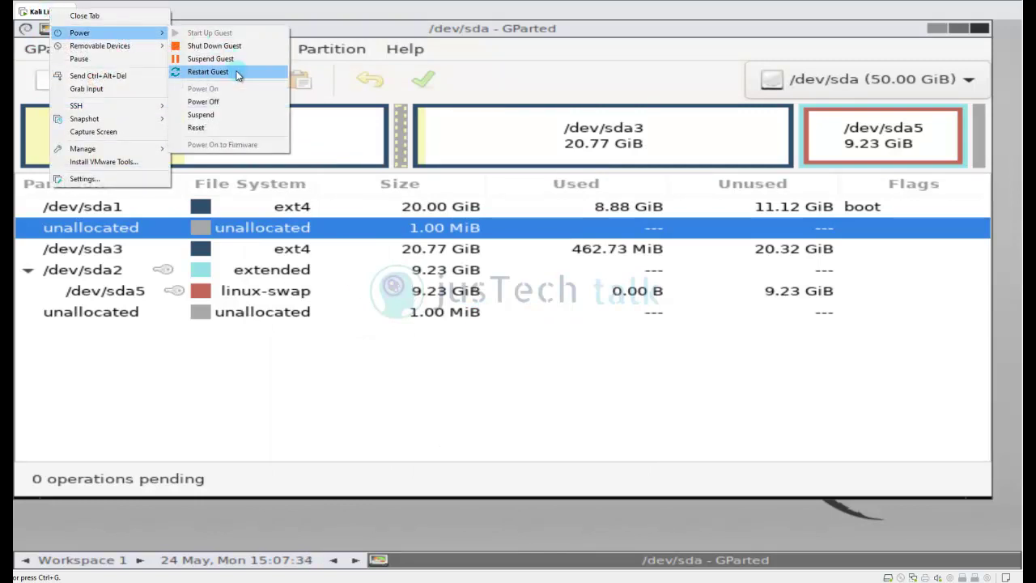
{"action": "left_click", "coordinate": [312, 511]}
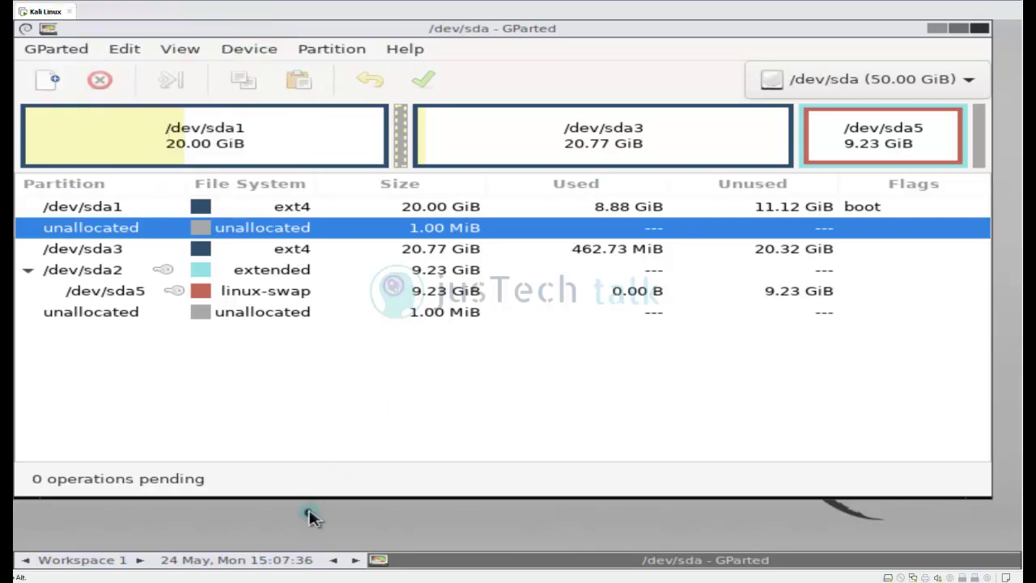
{"action": "left_click", "coordinate": [977, 31]}
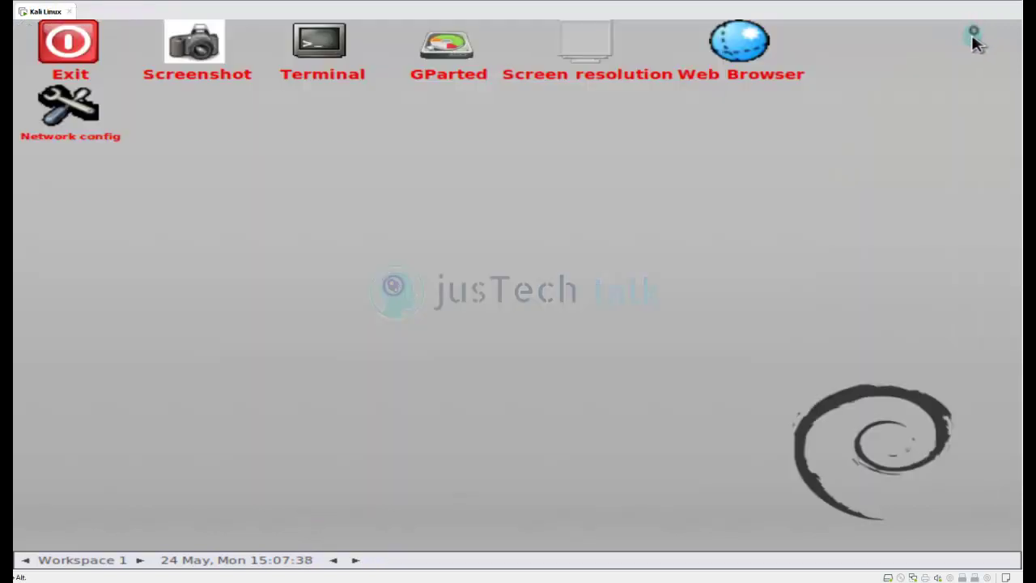
{"action": "right_click", "coordinate": [49, 11]}
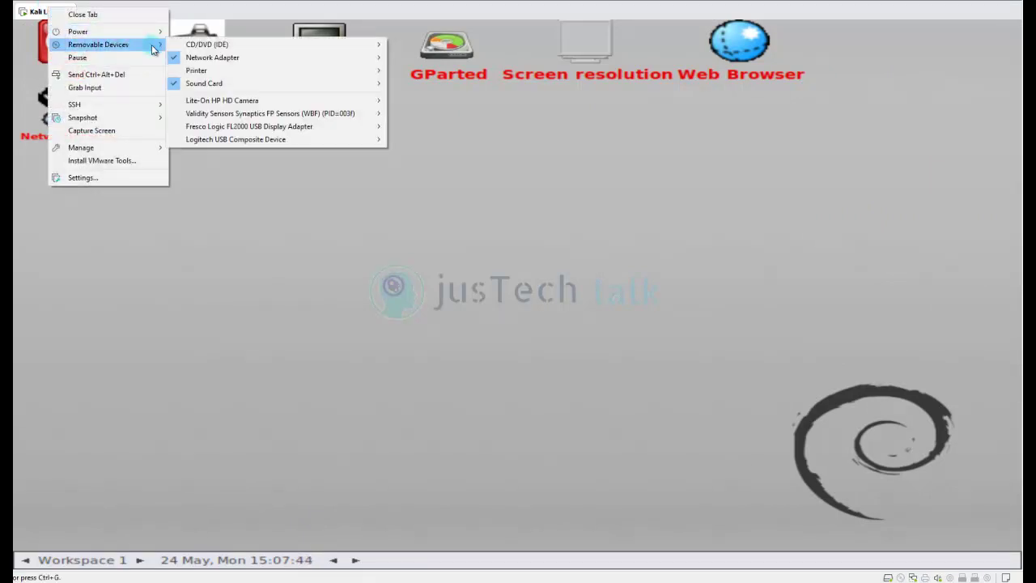
{"action": "mouse_move", "coordinate": [143, 33]}
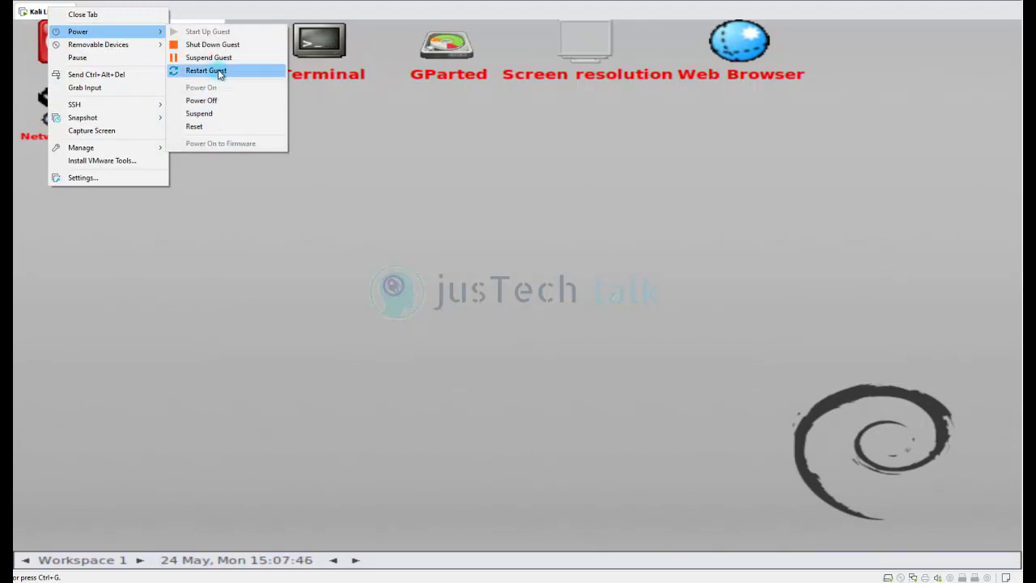
{"action": "left_click", "coordinate": [220, 72]}
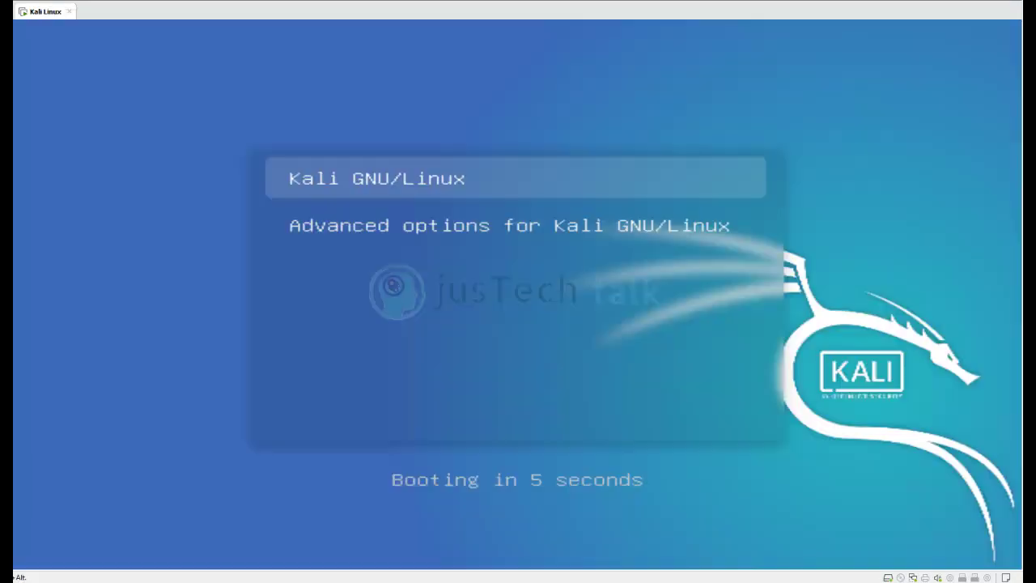
Boot the default Kali entry and log in with the user's username and password.
{"action": "key", "text": "Return"}
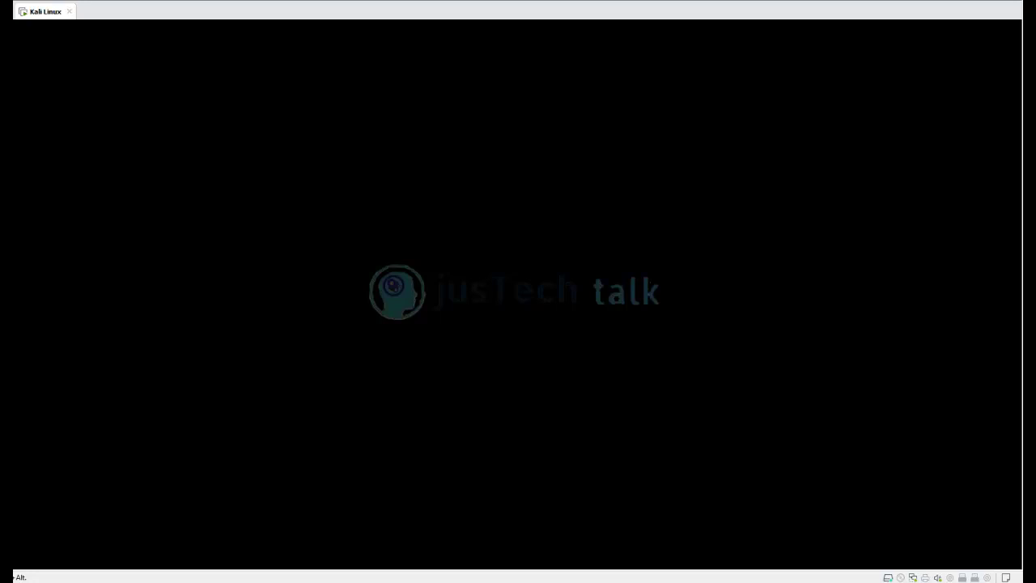
{"action": "left_click", "coordinate": [518, 300]}
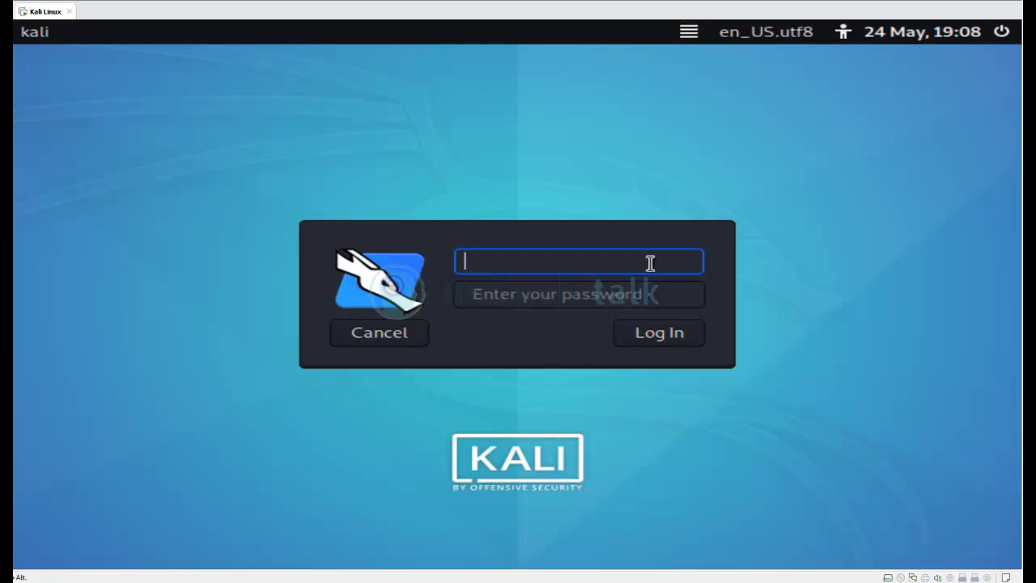
{"action": "type", "text": "justtech"}
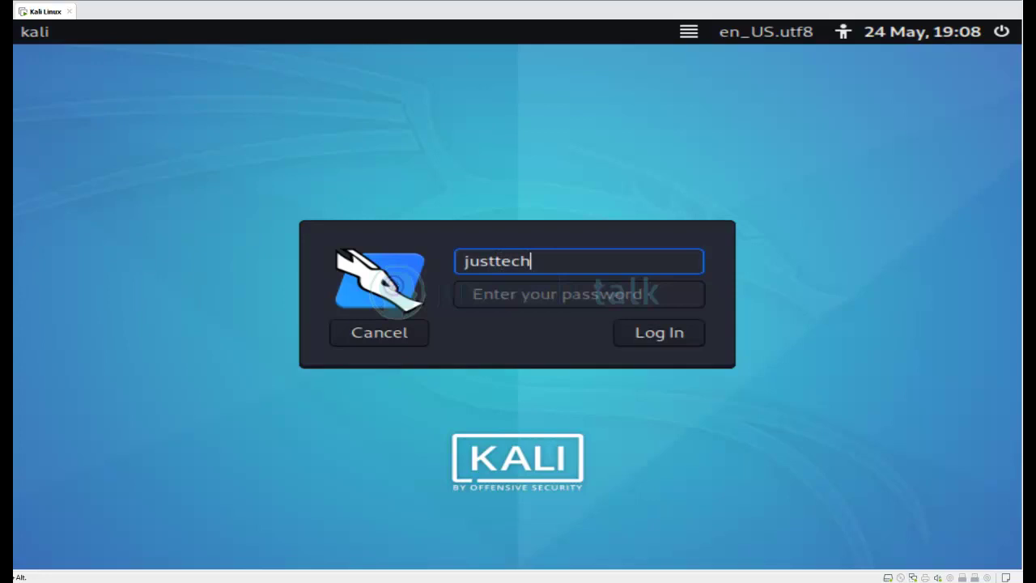
{"action": "type", "text": "talk"}
{"action": "key", "text": "Return"}
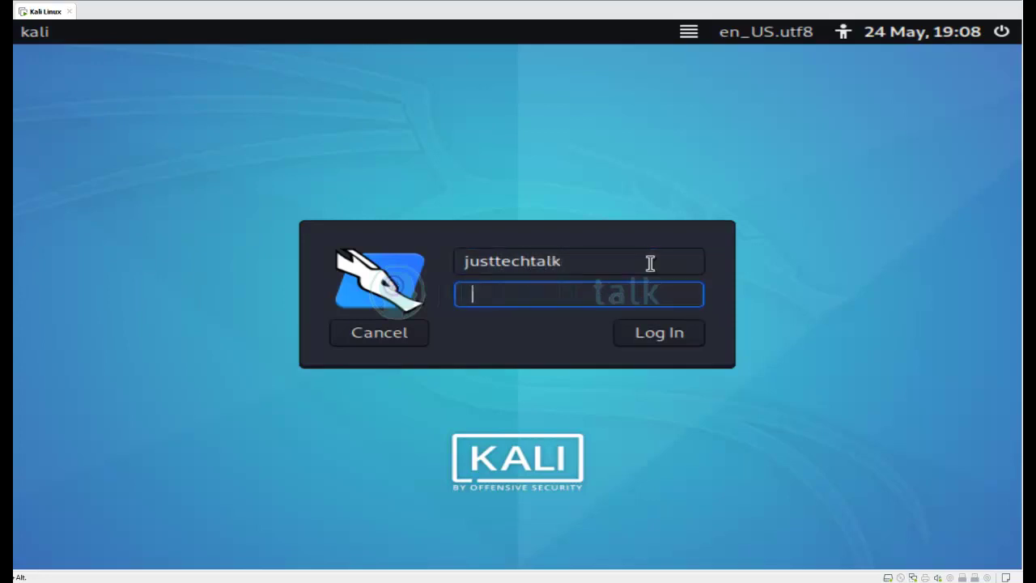
{"action": "left_click", "coordinate": [501, 260]}
{"action": "key", "text": "BackSpace"}
{"action": "left_click", "coordinate": [505, 295]}
{"action": "type", "text": "********"}
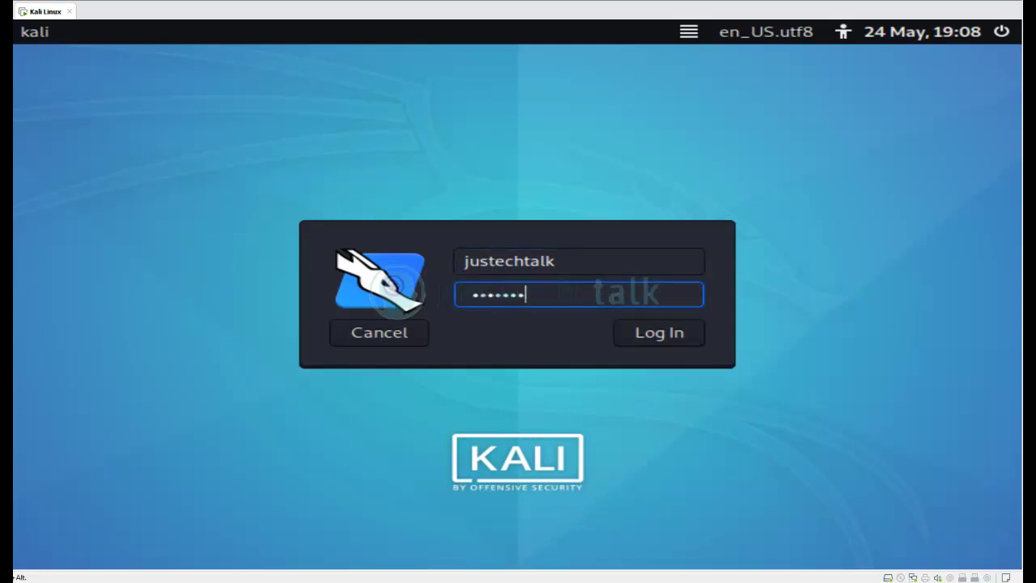
{"action": "key", "text": "Return"}
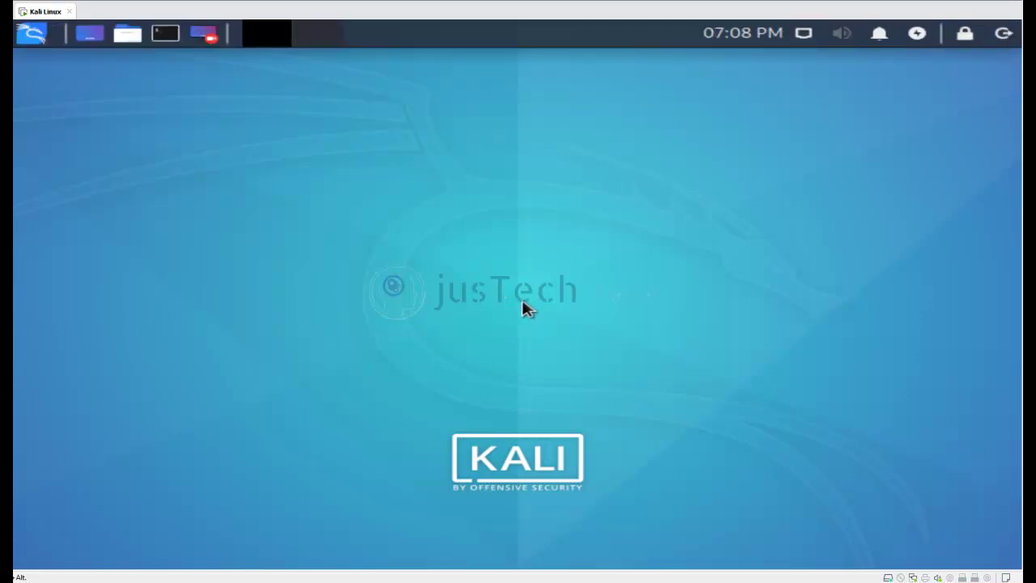
Search 'gparted' in the application menu, launch it, and authenticate with the admin password.
{"action": "left_click", "coordinate": [34, 37]}
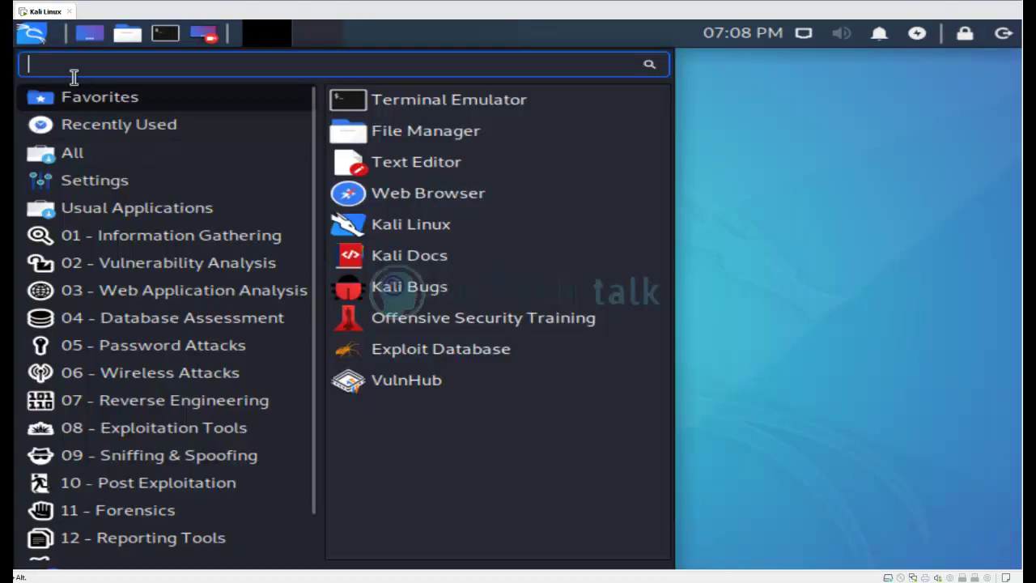
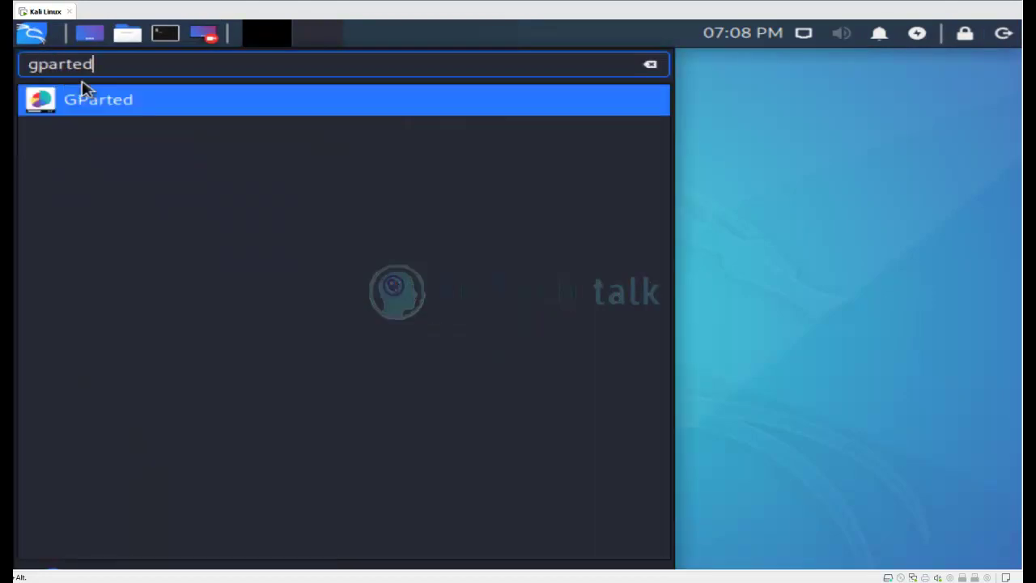
{"action": "key", "text": "Return"}
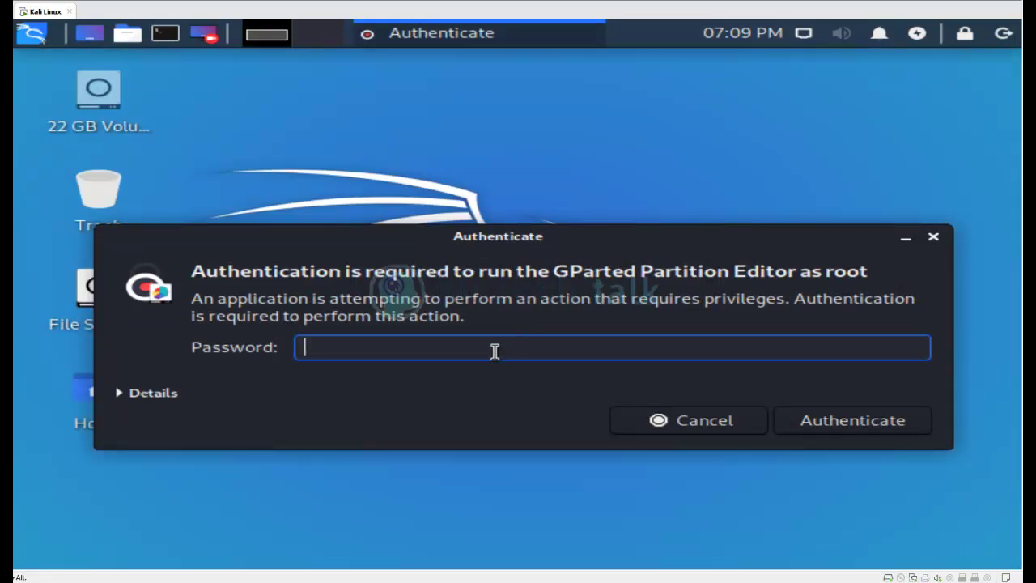
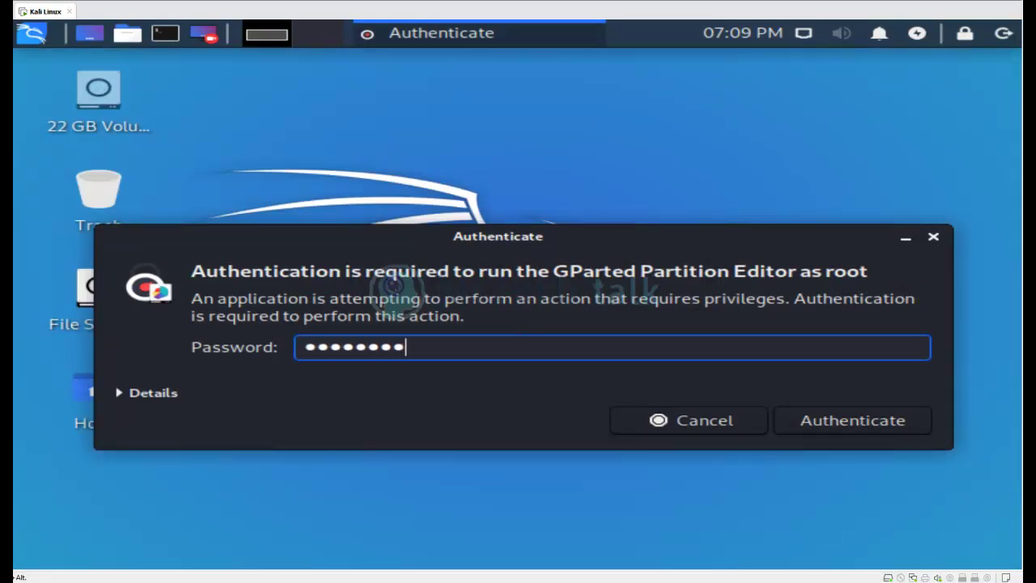
{"action": "key", "text": "Return"}
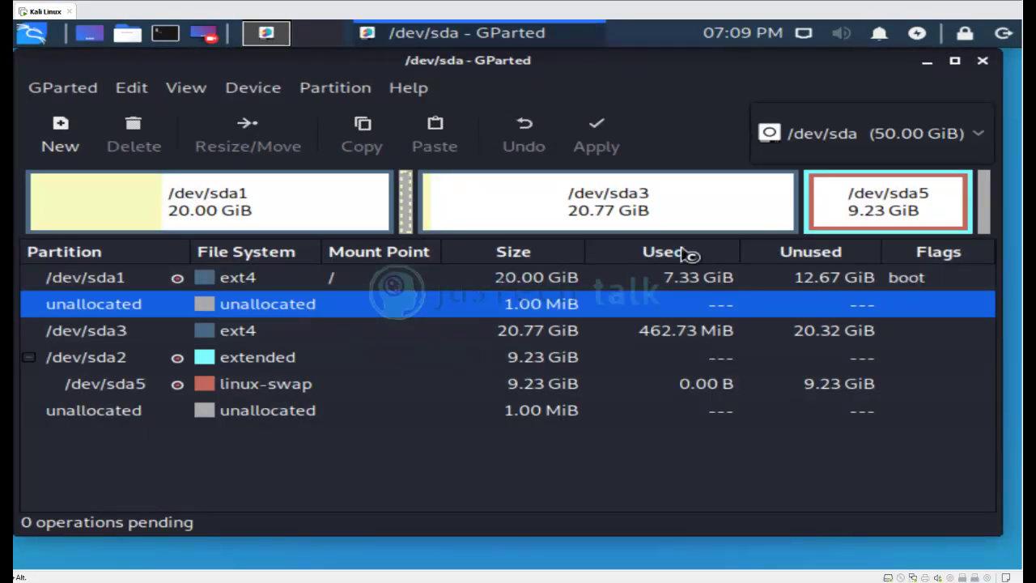
Close GParted and run df -h in a terminal, confirming /dev/sda1 on / shows 20G size.
{"action": "left_click", "coordinate": [983, 62]}
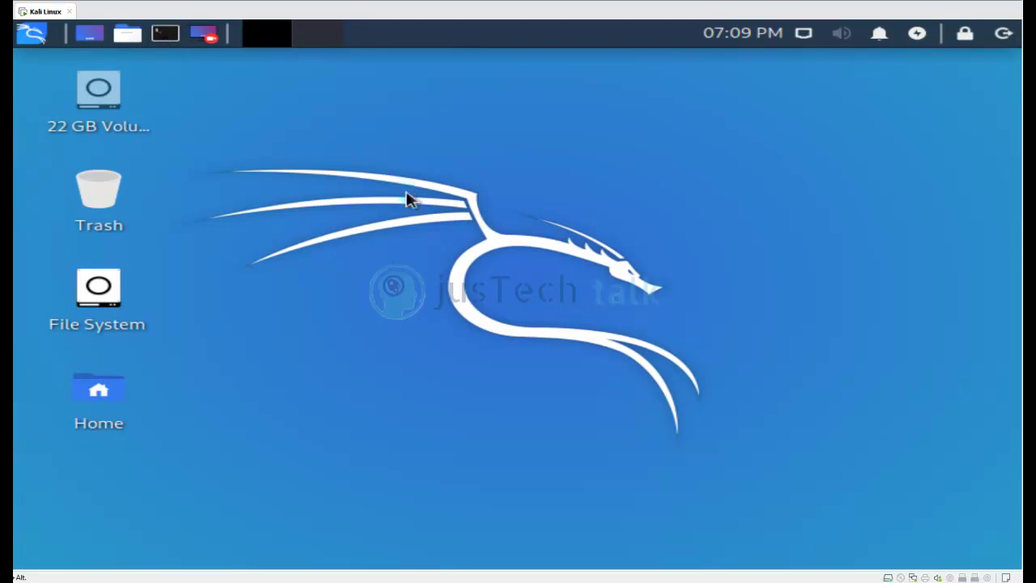
{"action": "left_click", "coordinate": [162, 35]}
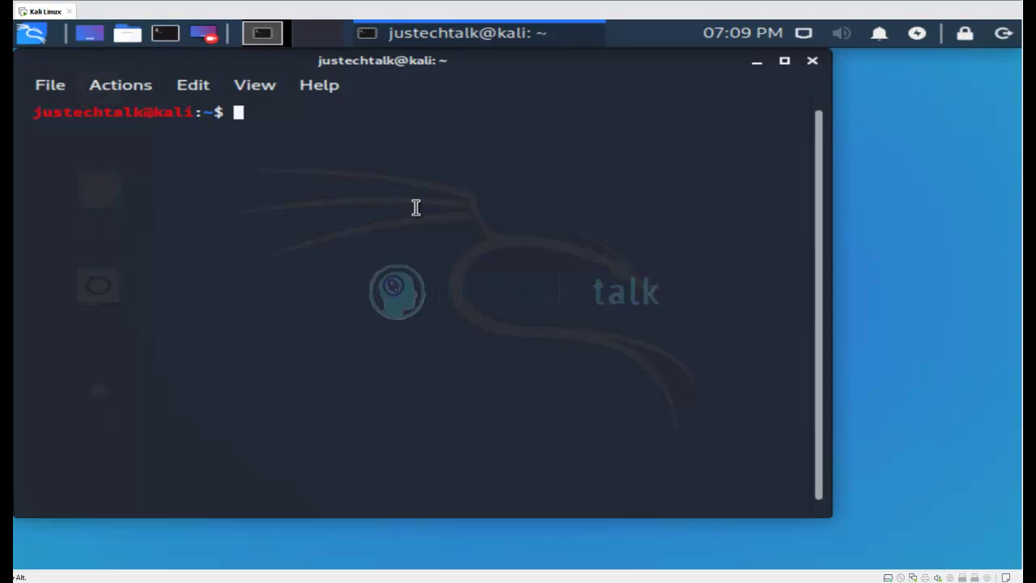
{"action": "type", "text": "df -h"}
{"action": "key", "text": "Return"}
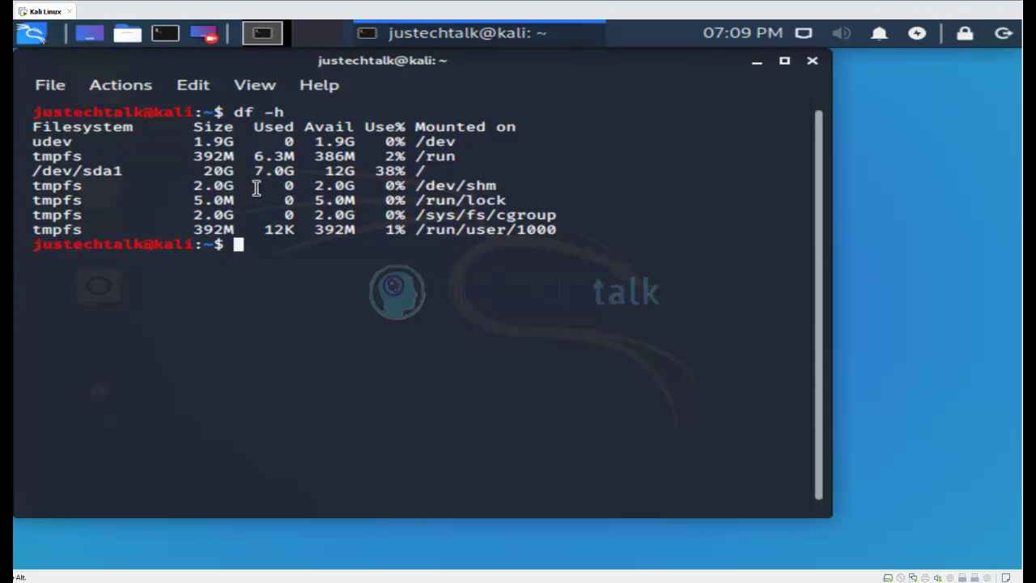
{"action": "double_click", "coordinate": [224, 172]}
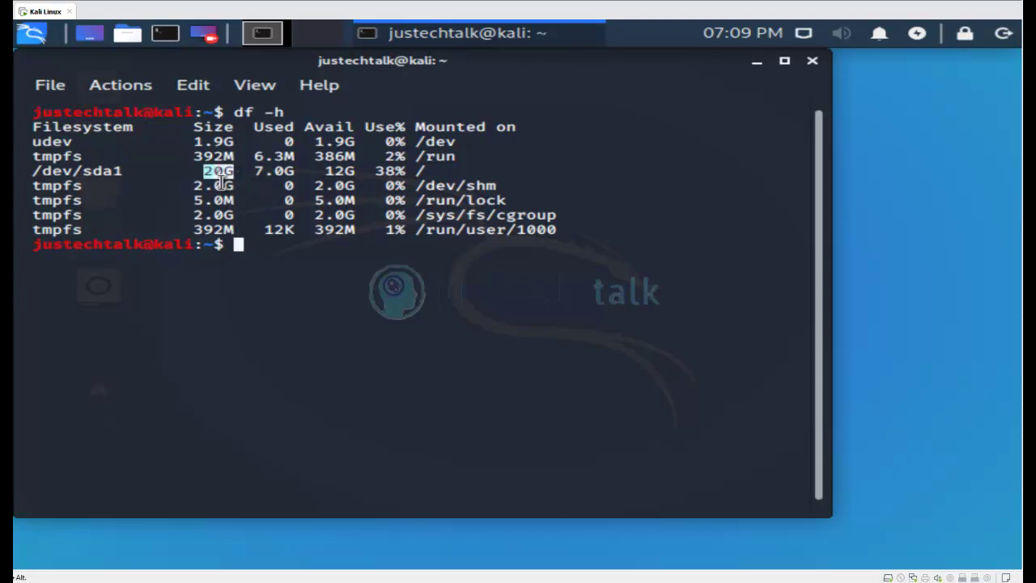